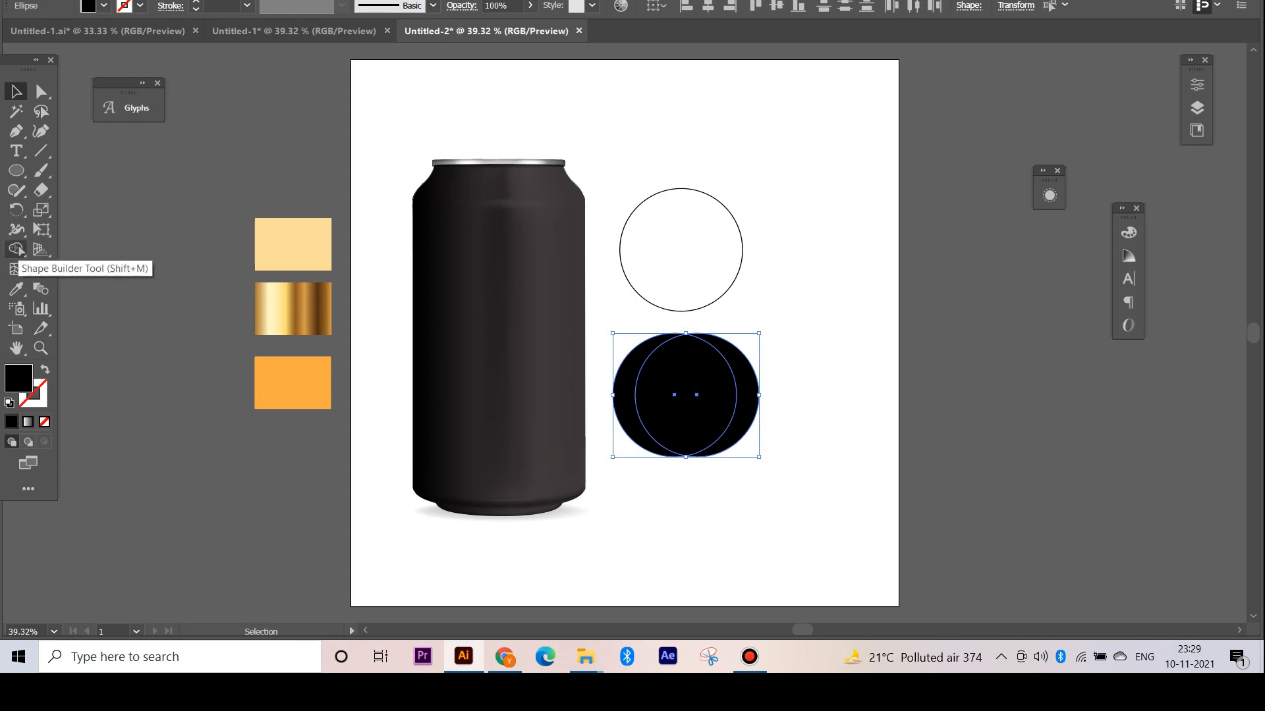
Split the two overlapping black circles with the Shape Builder tool and delete the overlap and the far piece, keeping the left crescent
left_click(16, 251)
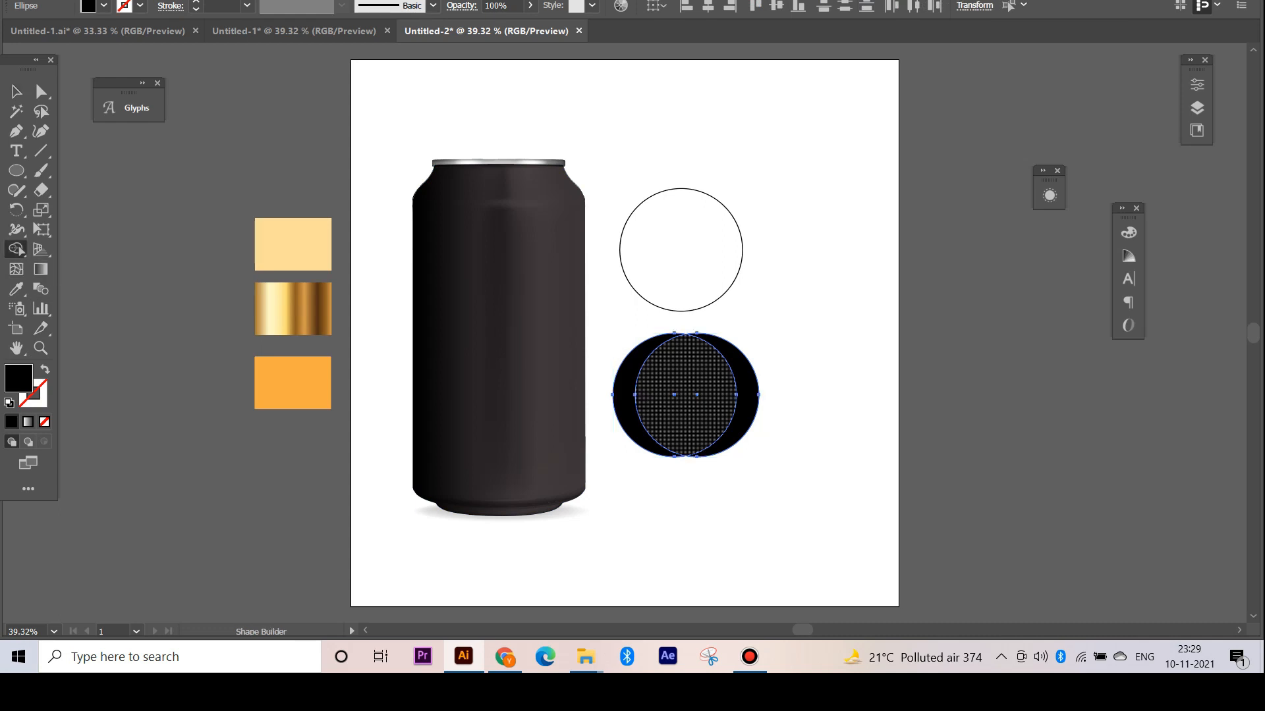
left_click(685, 395)
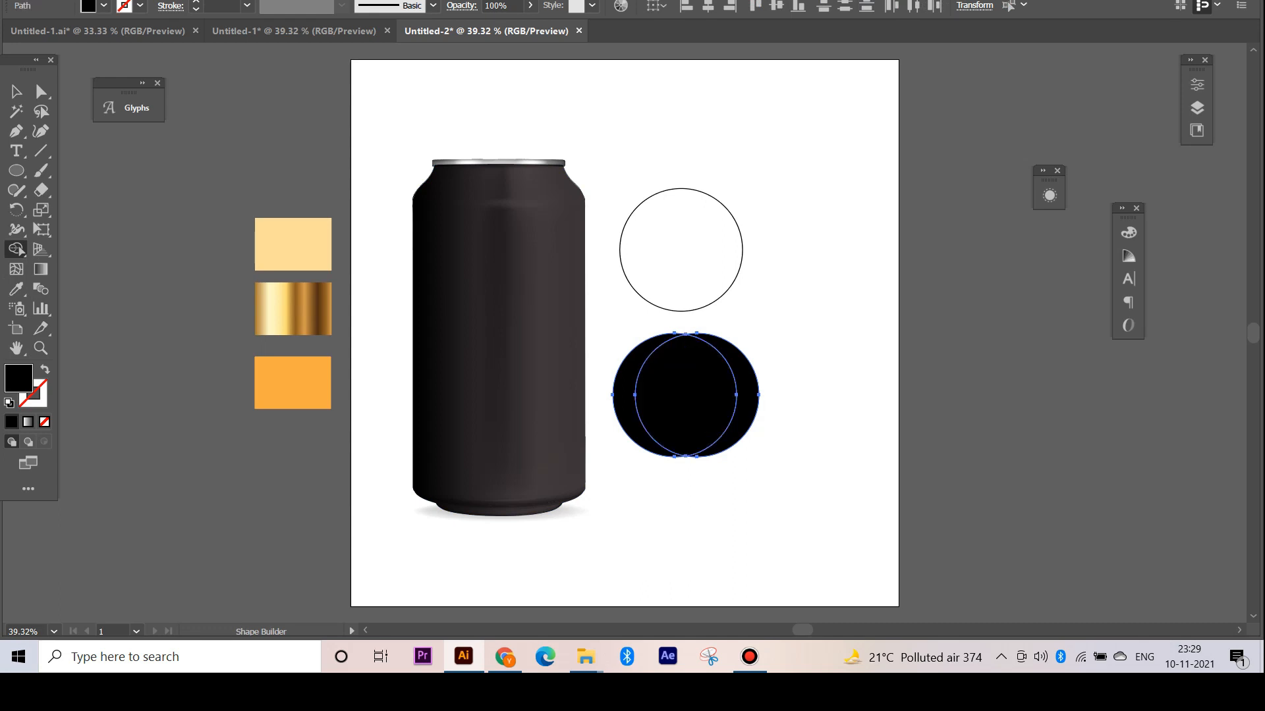
key("v")
left_click(804, 395)
left_click_drag(686, 395, 832, 388)
left_click_drag(731, 395, 918, 378)
left_click(833, 389, "shift")
key("Delete")
Fit the crescent inside the outlined circle and nest two progressively smaller copies within its curve
left_click_drag(624, 395, 636, 251)
left_click_drag(697, 189, 688, 204)
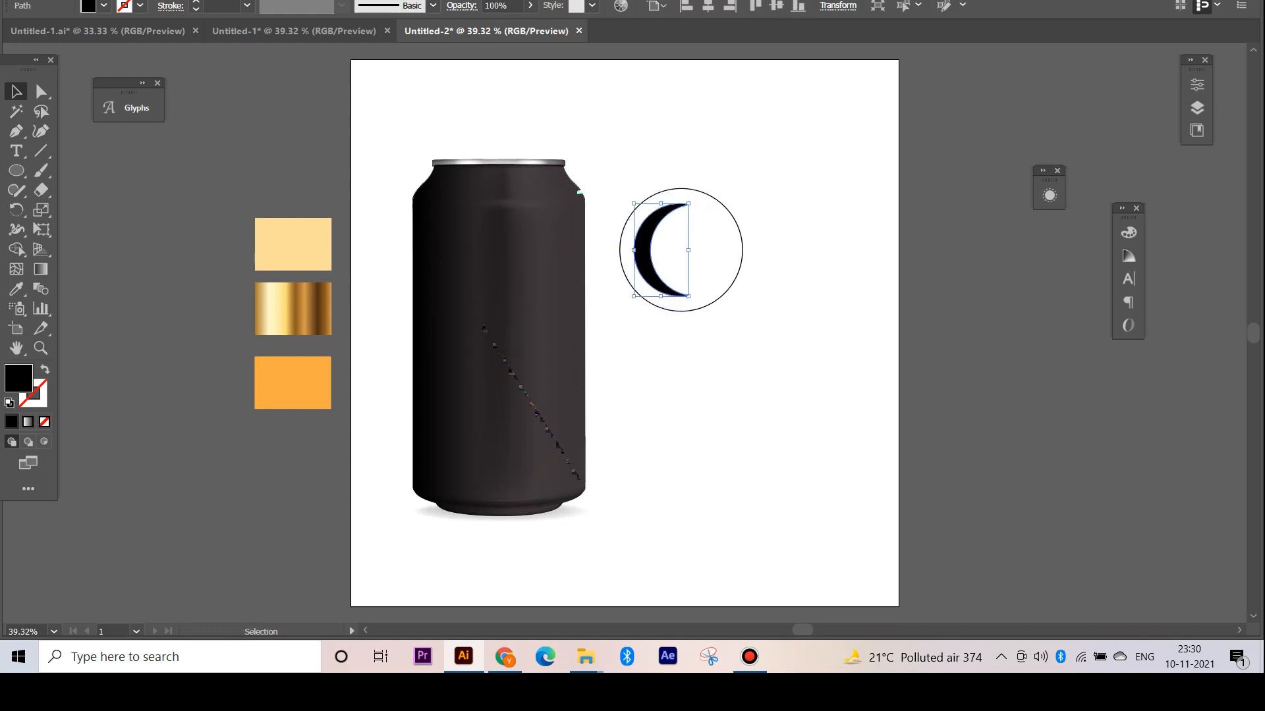
left_click_drag(661, 250, 688, 250)
left_click_drag(717, 203, 689, 222)
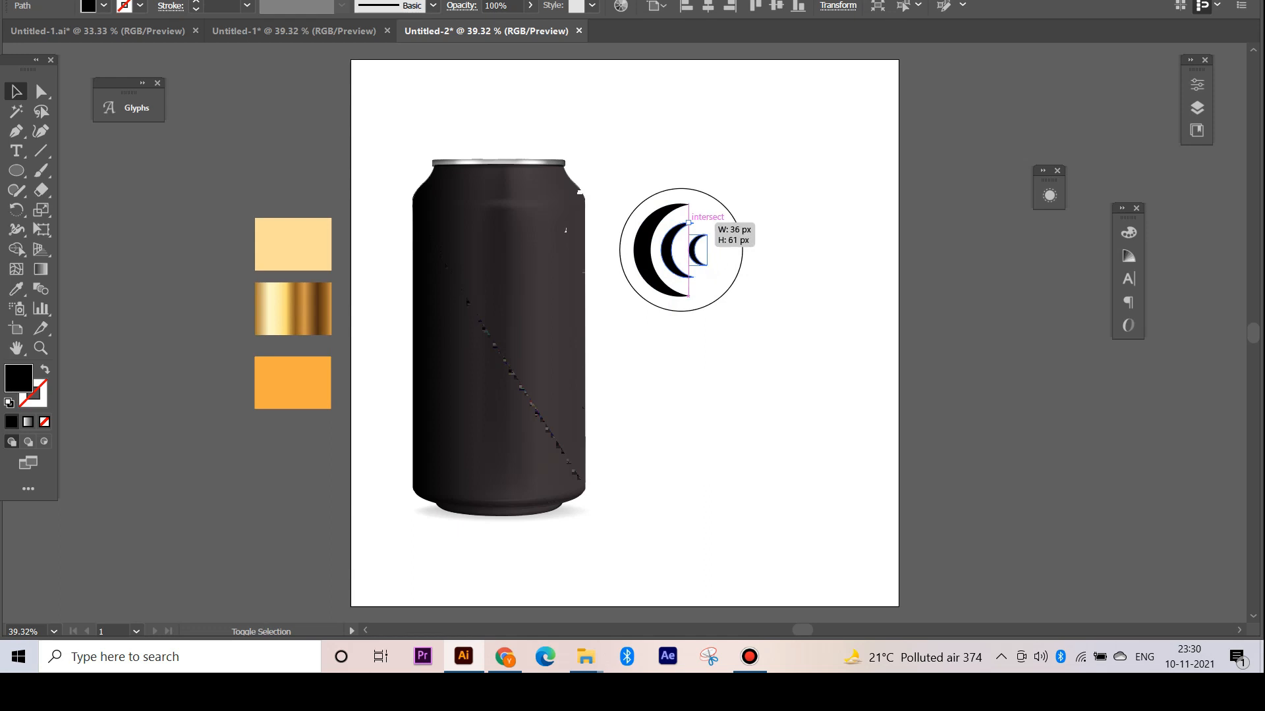
Draw a small black five-pointed star with the Star tool beside the innermost crescent
left_click_drag(16, 171, 79, 251)
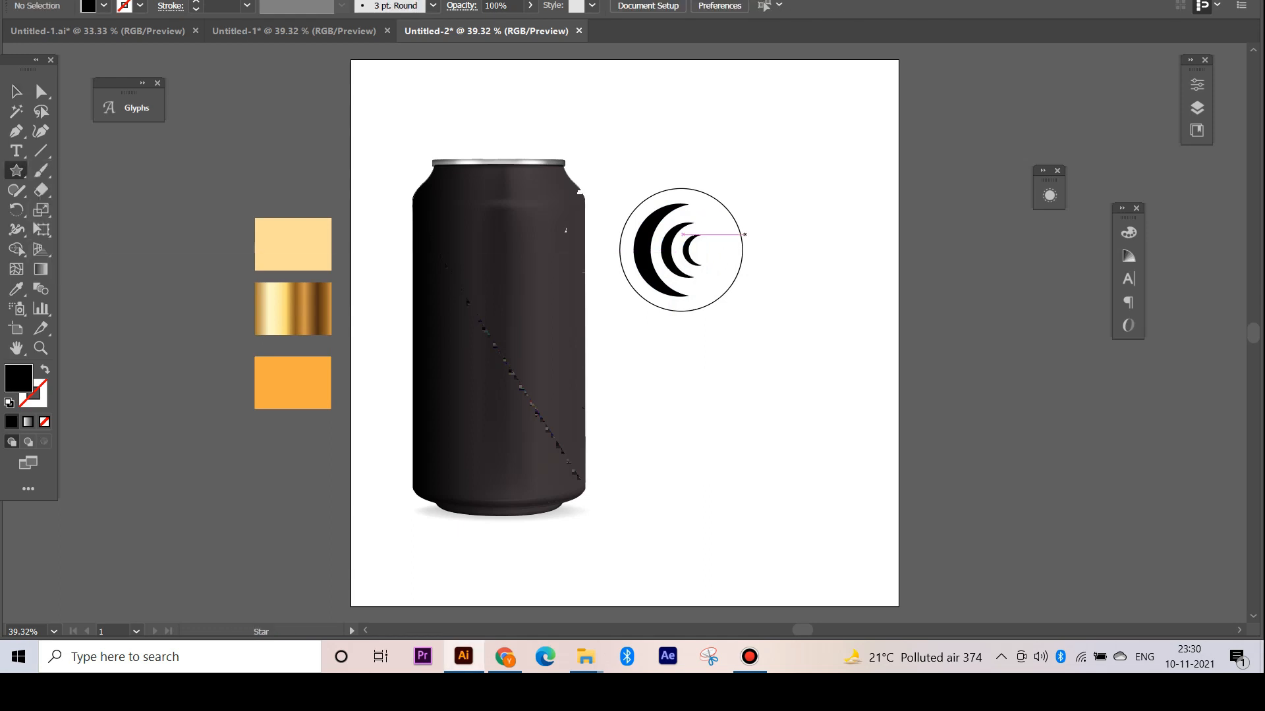
left_click_drag(705, 250, 707, 250)
key("v")
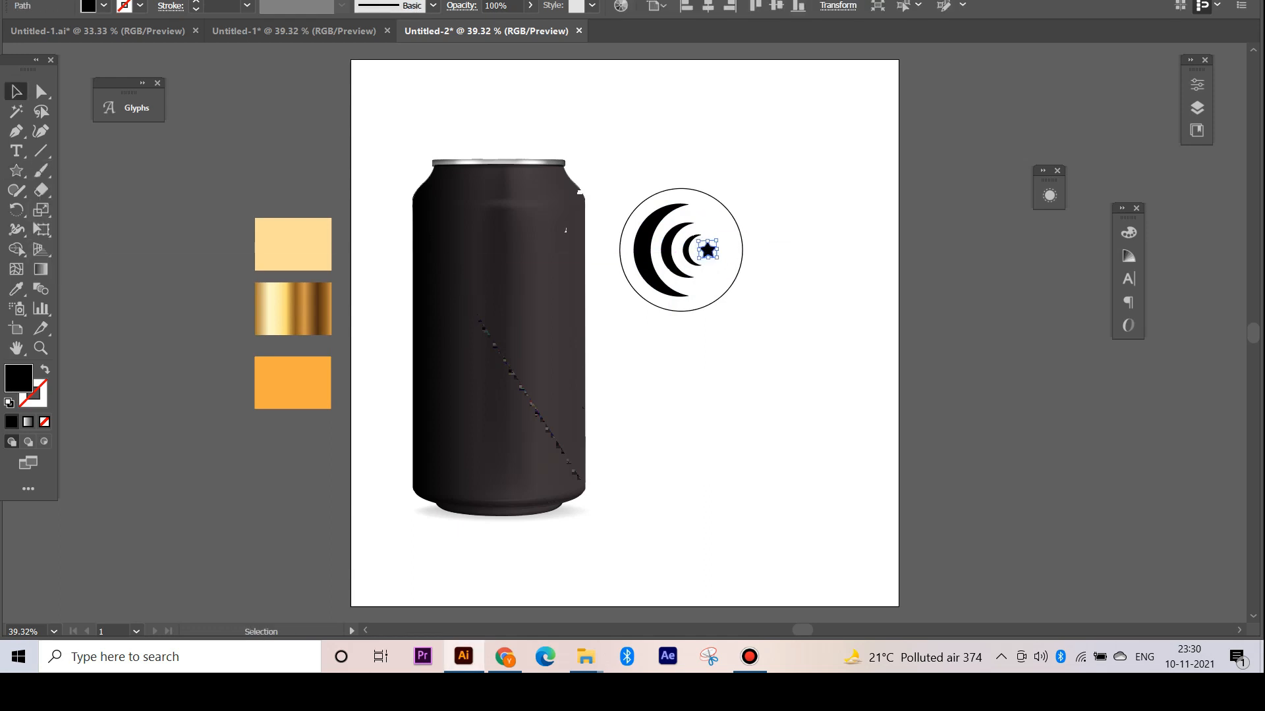
key("ctrl+plus")
key("ctrl+plus")
key("ctrl+plus")
key("ctrl+plus")
key("ctrl+plus")
left_click_drag(577, 292, 587, 300)
left_click_drag(666, 298, 666, 296)
Duplicate the star, scale the copy down and place it just above and right of the first star
left_click_drag(626, 345, 678, 287)
left_click_drag(637, 243, 671, 284)
left_click(718, 329)
key("ctrl+minus")
key("ctrl+minus")
key("ctrl+minus")
key("ctrl+minus")
key("ctrl+minus")
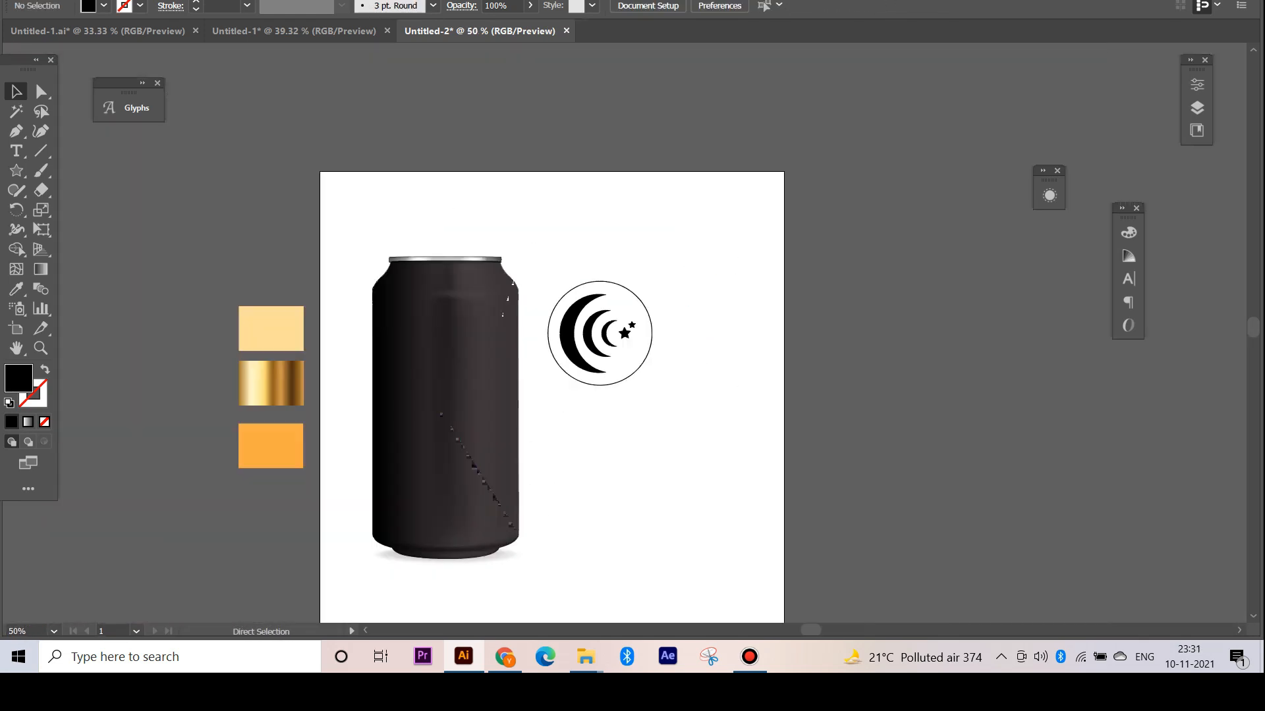
Apply the gold gradient swatch to the outer circle as its stroke, leaving the circle without a fill
left_click_drag(567, 375, 645, 225)
left_click(645, 223)
key("i")
left_click(357, 240)
key("v")
left_click(44, 370)
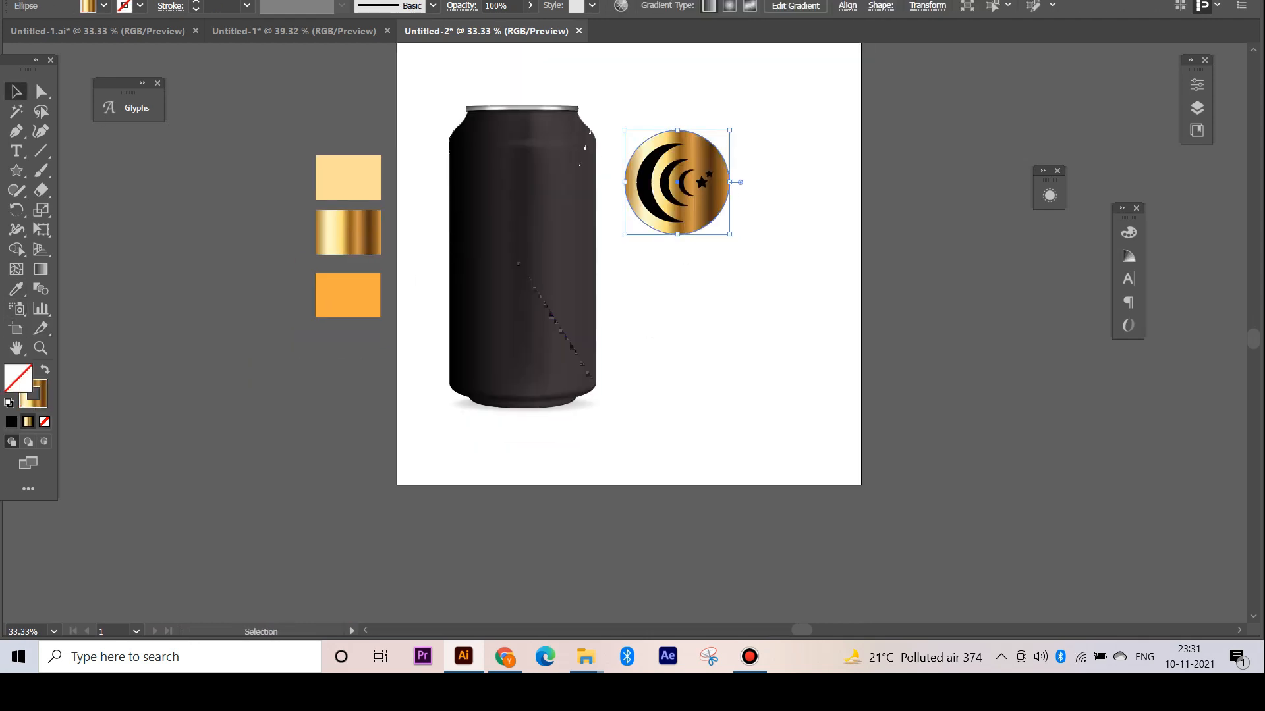
left_click_drag(625, 130, 625, 130)
left_click(612, 172)
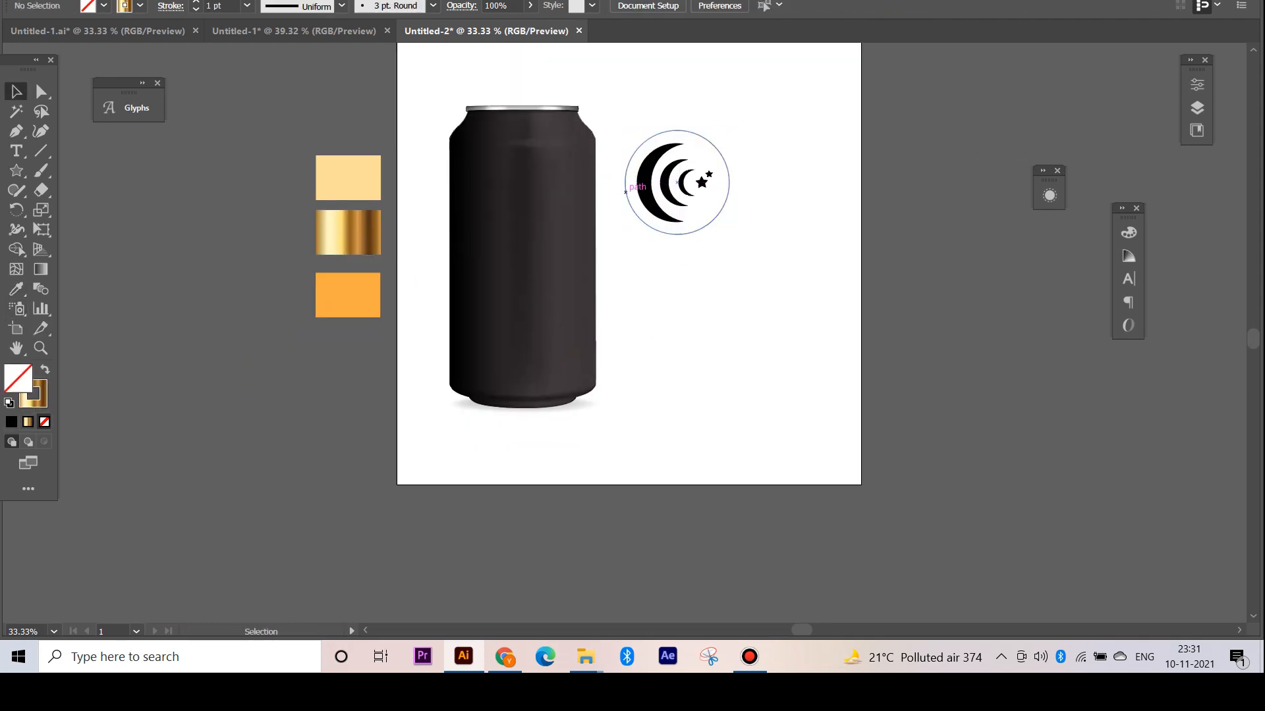
Fill the large and middle crescents with the pale yellow swatch colour using the Eyedropper
left_click(643, 183)
key("i")
left_click(350, 178)
key("v")
left_click(664, 183)
key("i")
left_click(644, 182)
key("v")
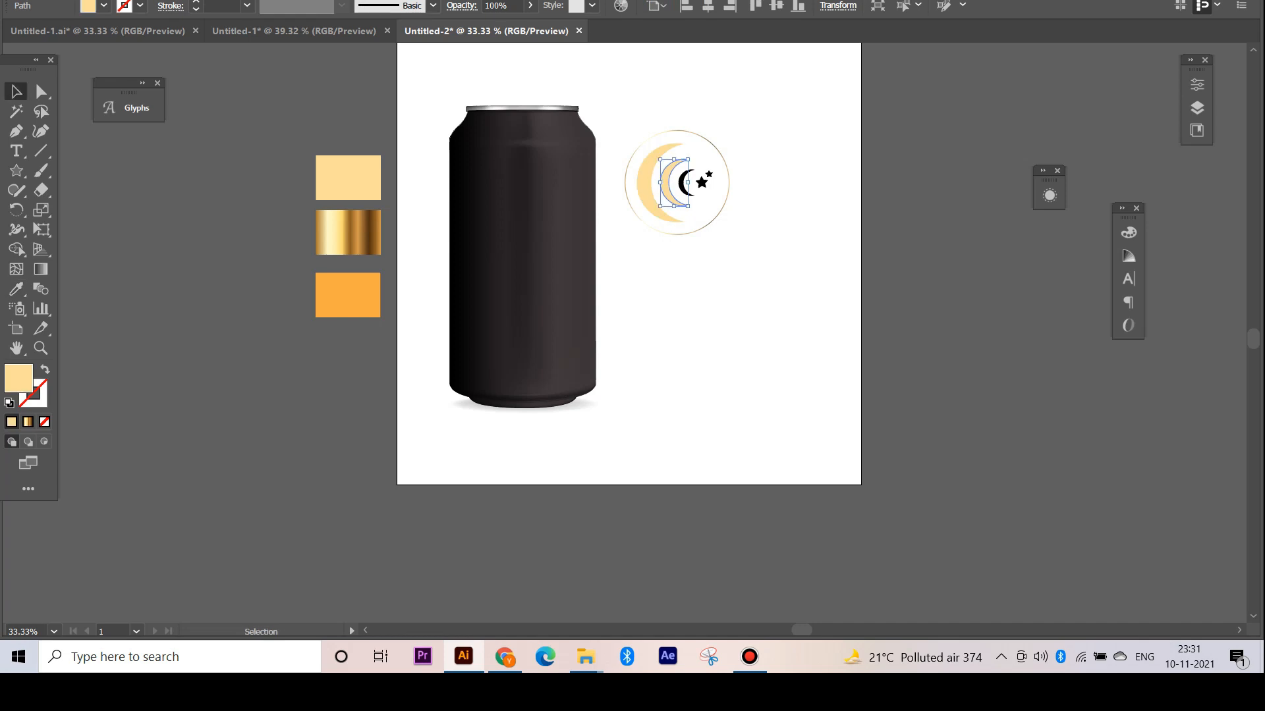
Give the innermost crescent and both stars the same pale yellow fill
left_click(682, 183)
key("i")
left_click(701, 182)
key("i")
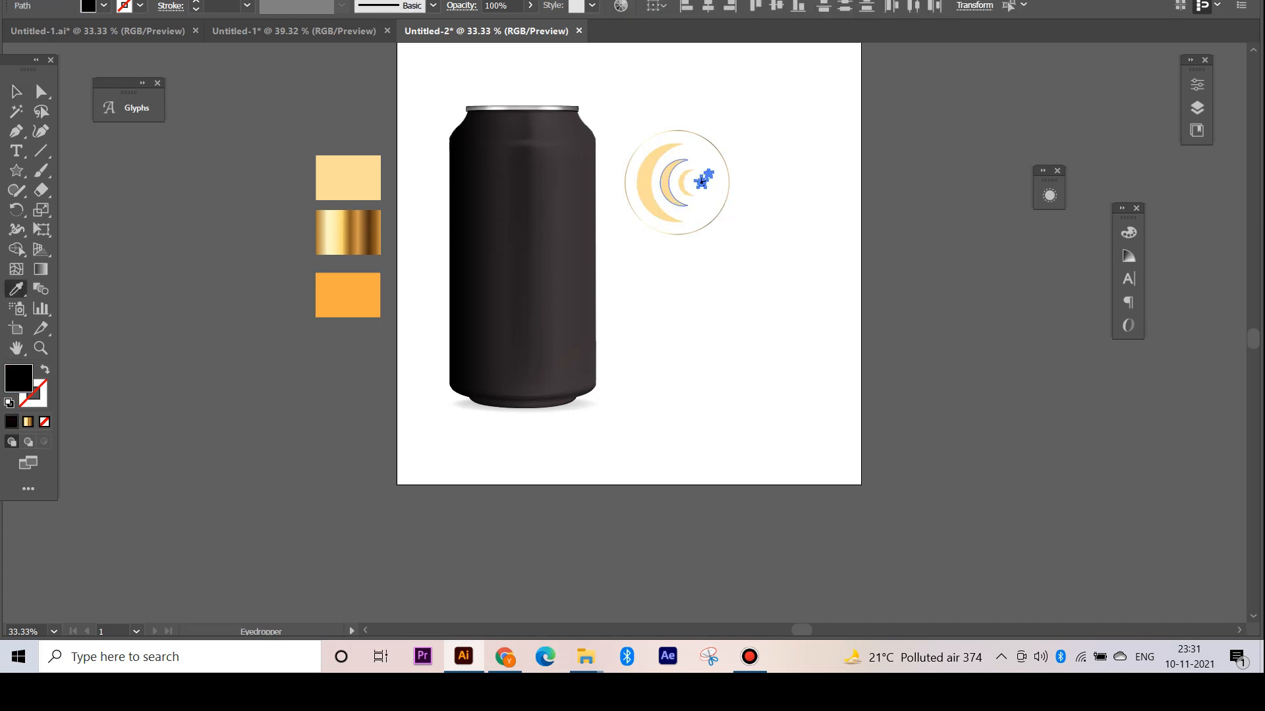
left_click_drag(613, 124, 735, 231)
key("ctrl+shift+a")
Try to place a copy of the small star on the large crescent with the can's dark gradient fill, then undo it
key("ctrl+1")
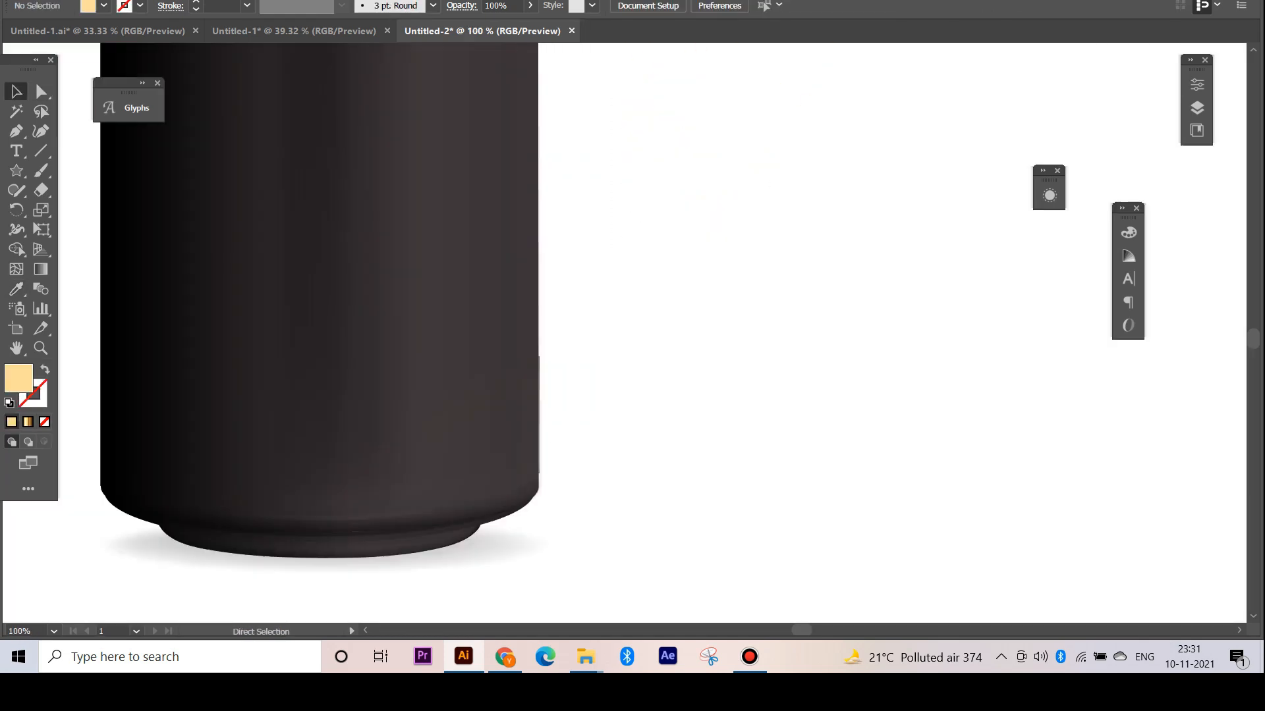
left_click_drag(725, 106, 625, 518)
left_click_drag(779, 264, 605, 224, "alt")
key("i")
left_click(343, 264)
key("v")
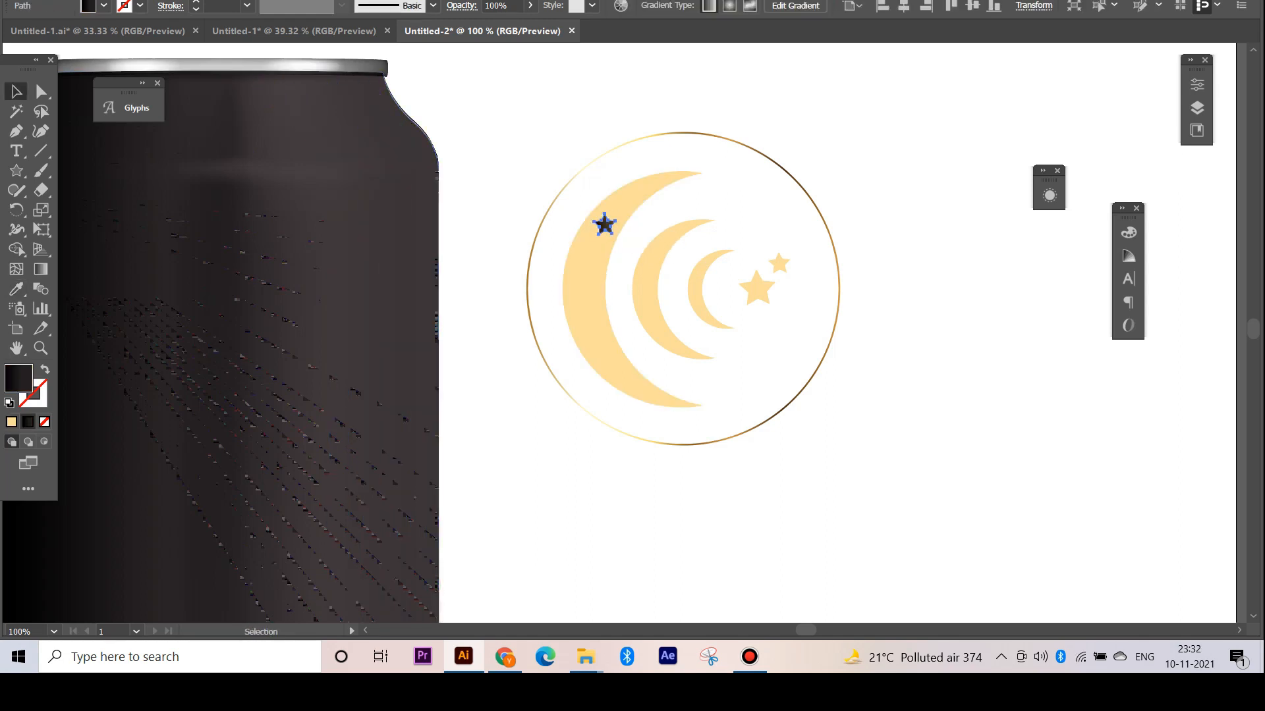
key("ctrl+z")
key("ctrl+z")
Move the complete moon emblem onto the upper part of the can and scale it down proportionally
left_click_drag(528, 127, 849, 428)
key("ctrl+minus")
key("ctrl+minus")
key("ctrl+minus")
left_click_drag(657, 324, 504, 353)
left_click_drag(524, 310, 552, 182, "alt+shift")
key("ctrl+plus")
key("ctrl+plus")
key("ctrl+plus")
key("ctrl+shift+a")
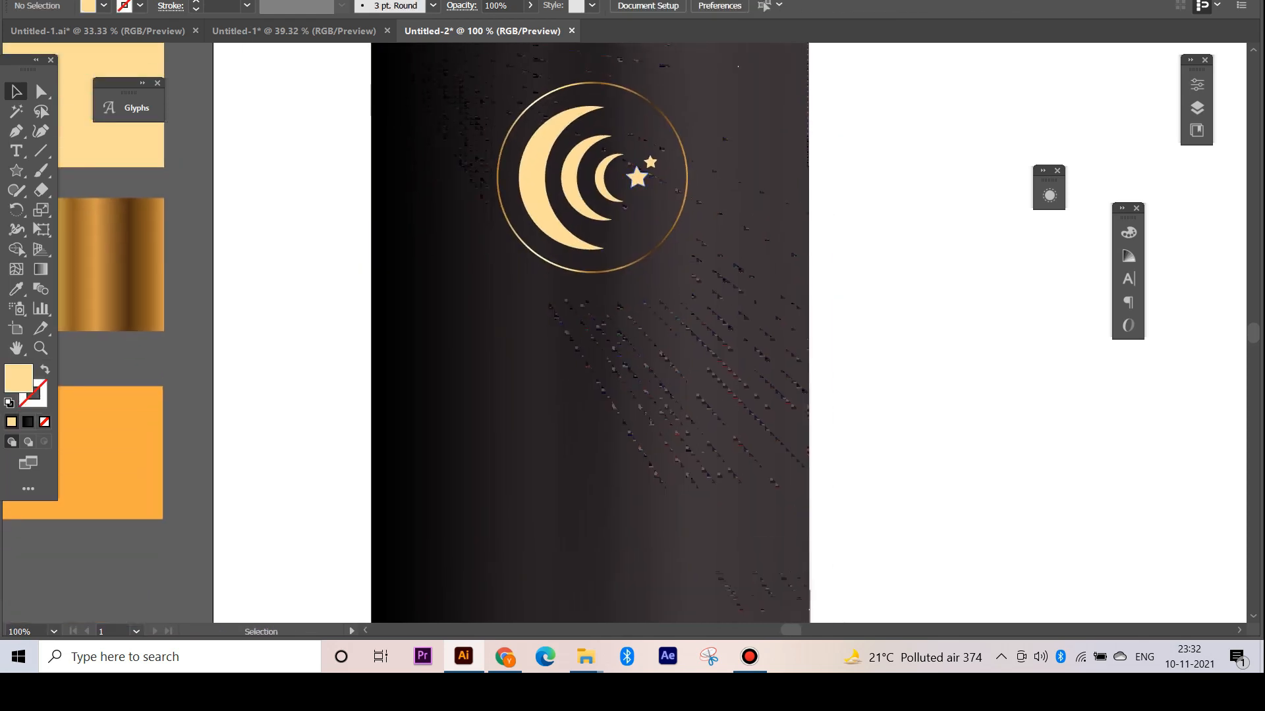
Copy the small star onto the upper part of the large crescent and fill it with the can's dark gradient
left_click_drag(645, 159, 648, 159)
left_click(545, 128)
key("i")
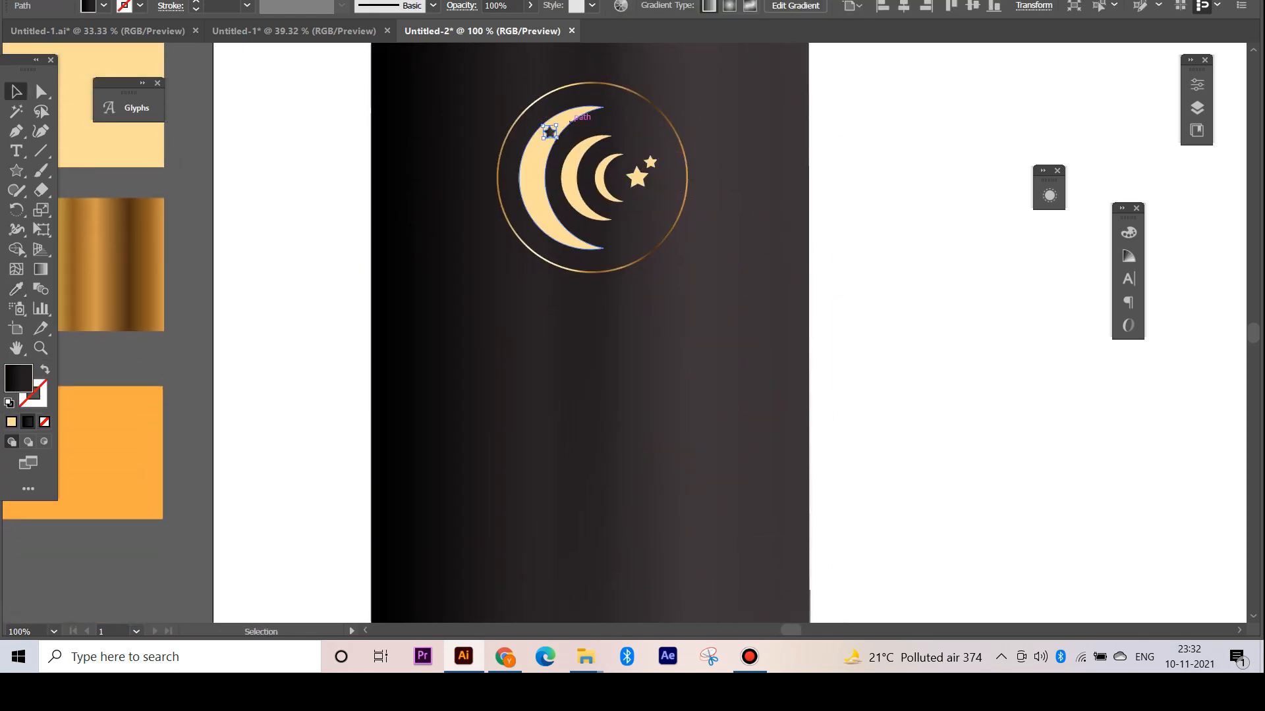
key("ctrl+plus")
key("ctrl+plus")
key("ctrl+plus")
Duplicate the dark star to the middle and lower parts of the large crescent, varying the rotation of the stars
left_click_drag(600, 307, 580, 477)
left_click_drag(581, 477, 477, 240)
left_click_drag(477, 240, 539, 387)
left_click_drag(539, 387, 539, 539)
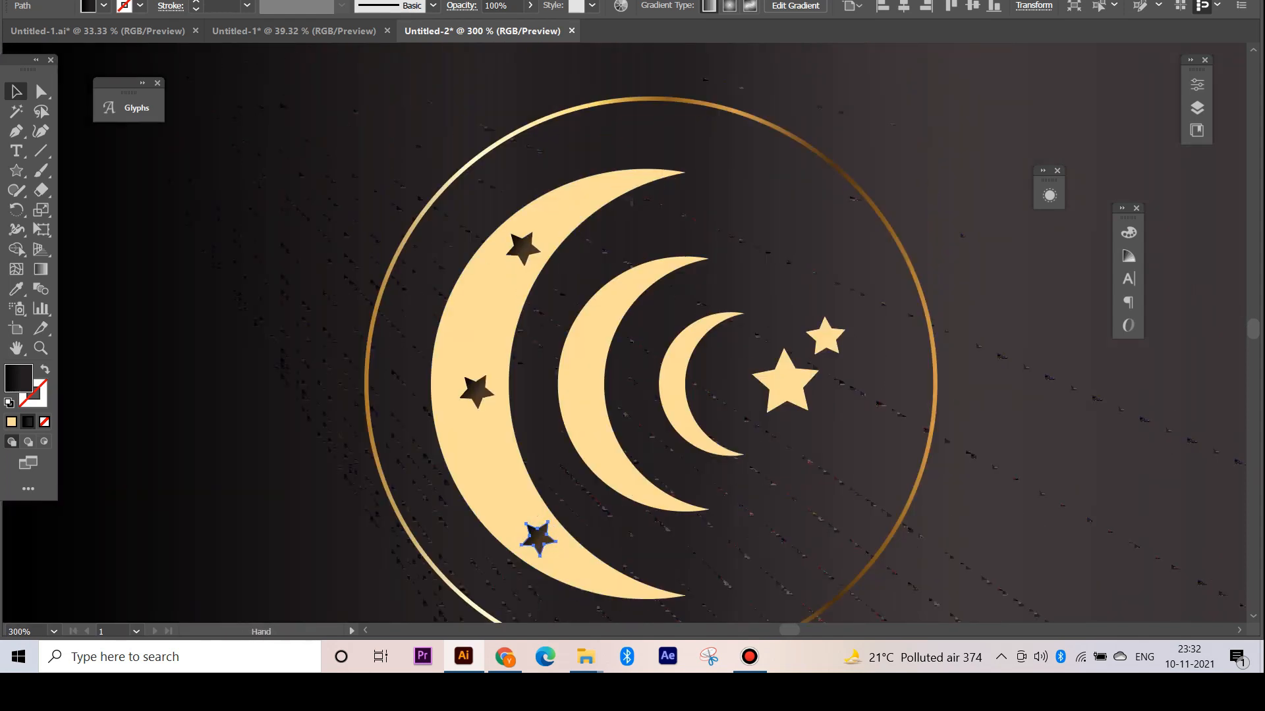
left_click_drag(523, 249, 547, 225)
left_click_drag(478, 395, 472, 384)
left_click(316, 376)
key("ctrl+minus")
key("ctrl+minus")
key("ctrl+minus")
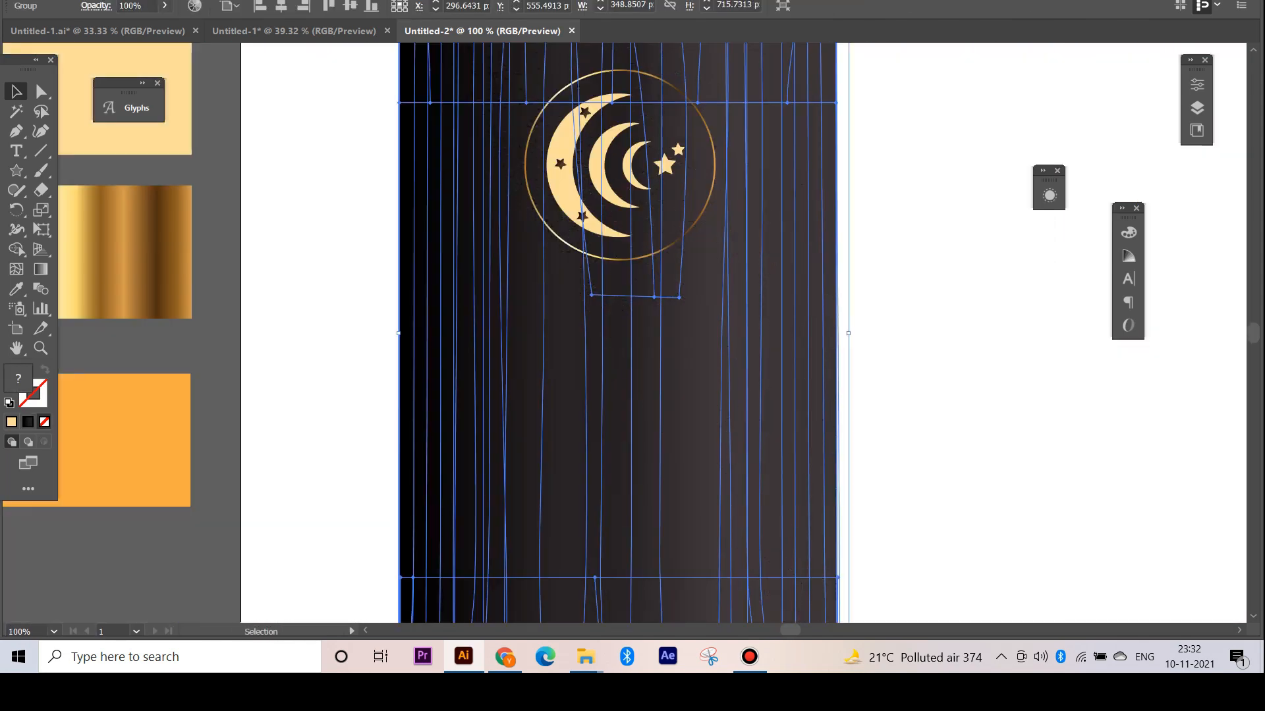
left_click(316, 375)
key("ctrl+minus")
key("ctrl+minus")
left_click_drag(455, 283, 417, 309)
key("ctrl+plus")
key("ctrl+plus")
left_click_drag(469, 145, 476, 175)
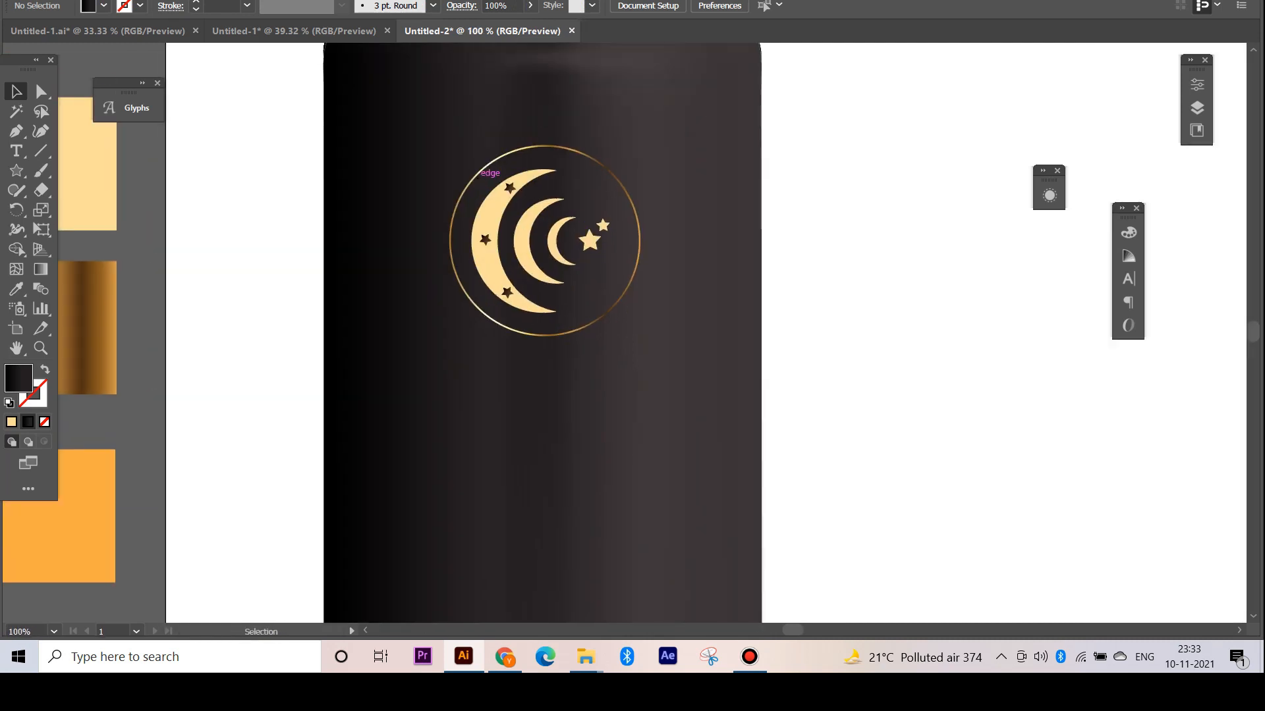
left_click_drag(398, 117, 591, 276)
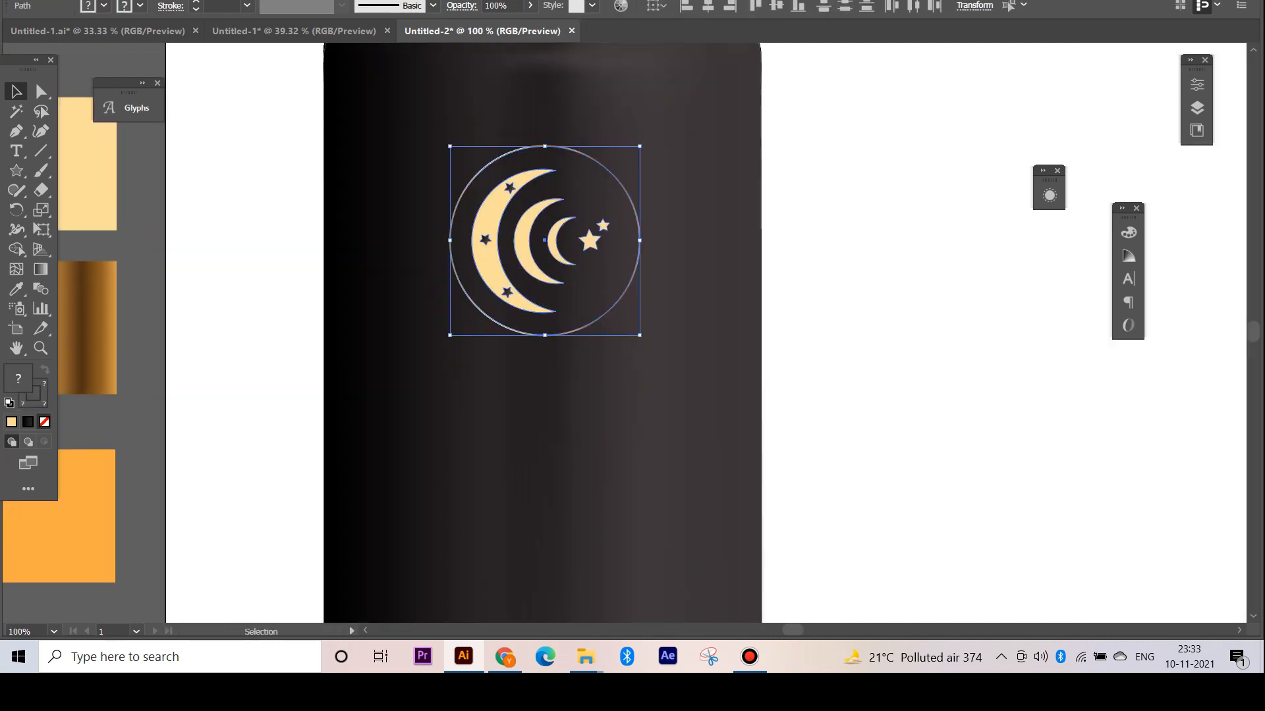
key("ctrl+shift+a")
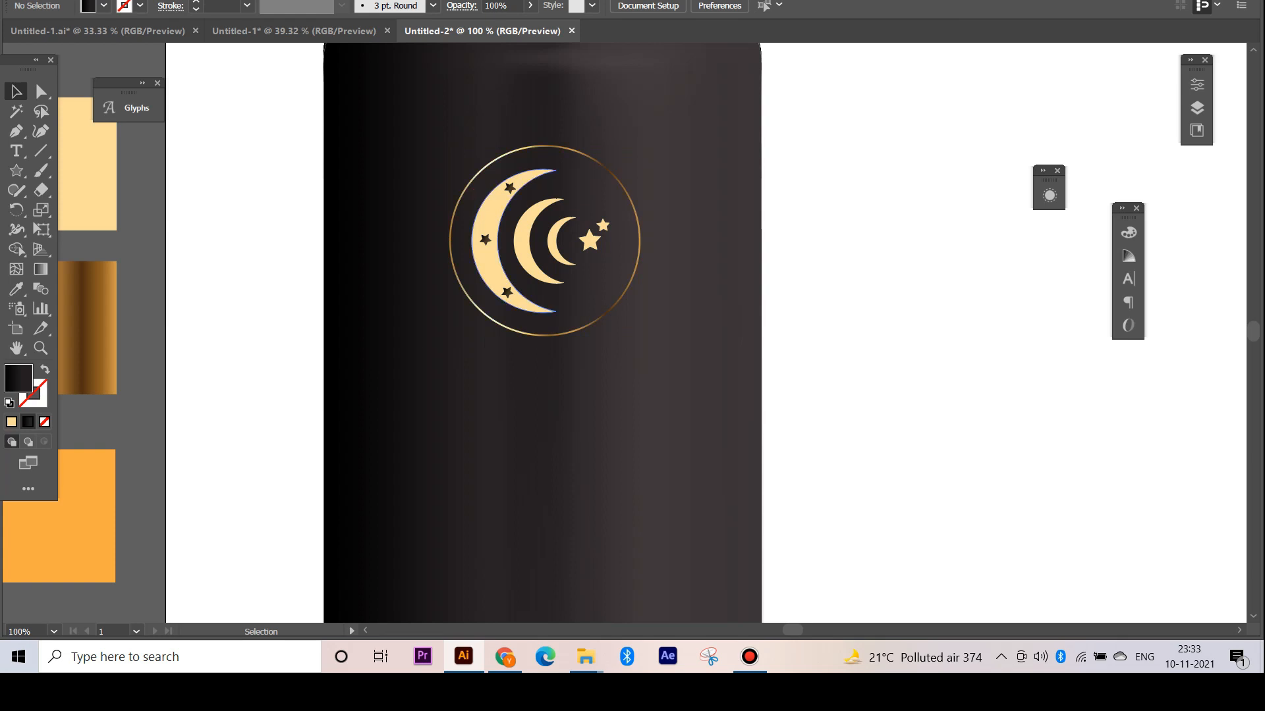
Copy the heavy serif MOON Bomb lettering from the Untitled-1 document into Untitled-2 beside the can
key("ctrl+minus")
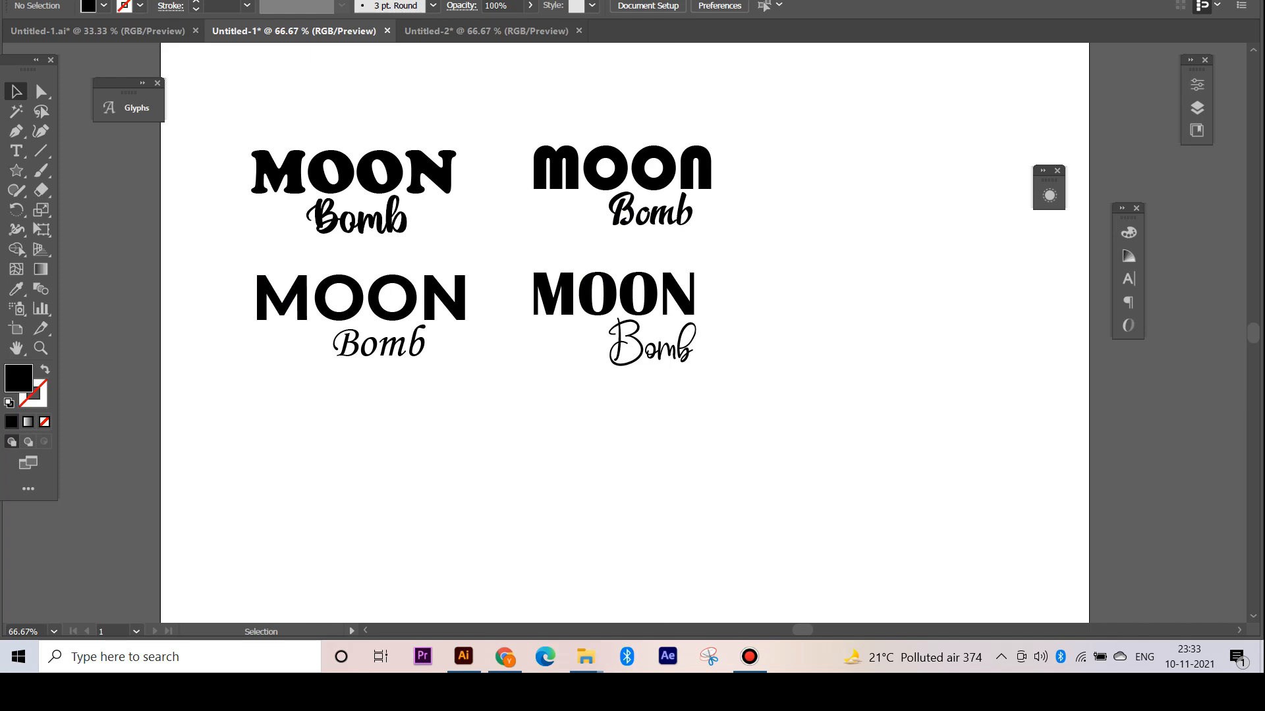
left_click_drag(217, 121, 466, 235)
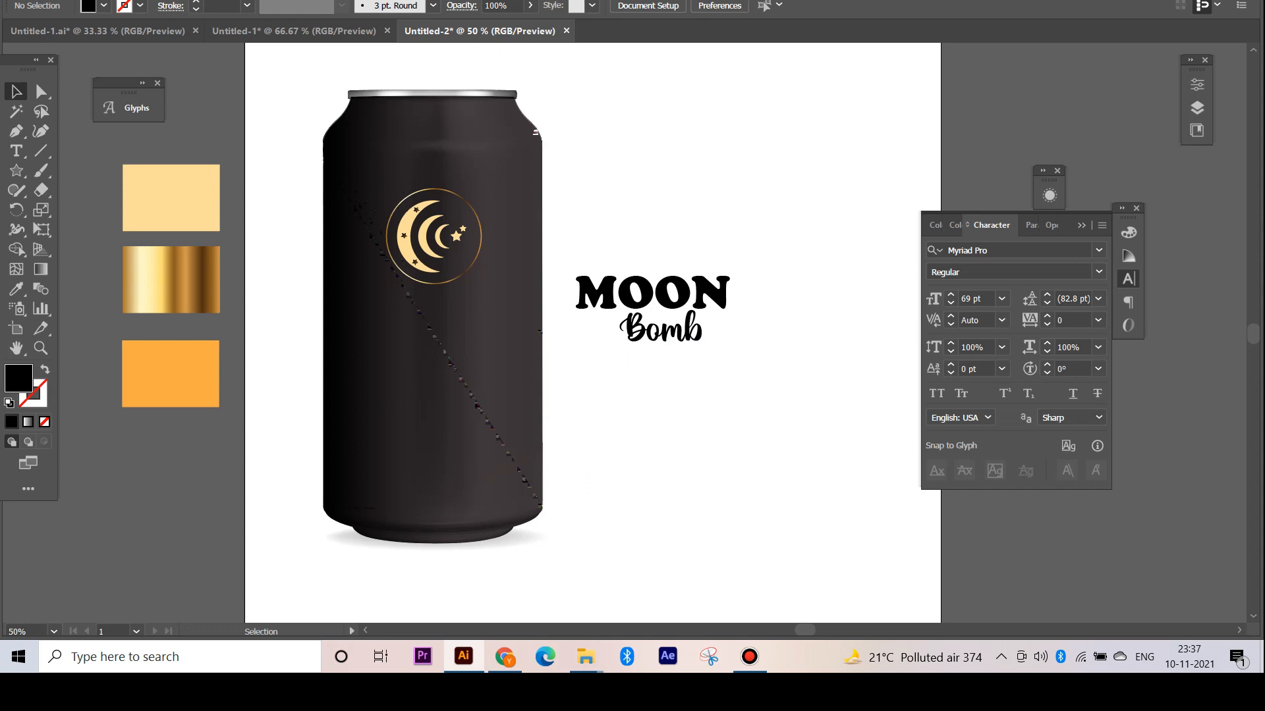
Examine which fonts the MOON and Bomb text objects use
left_click(652, 294)
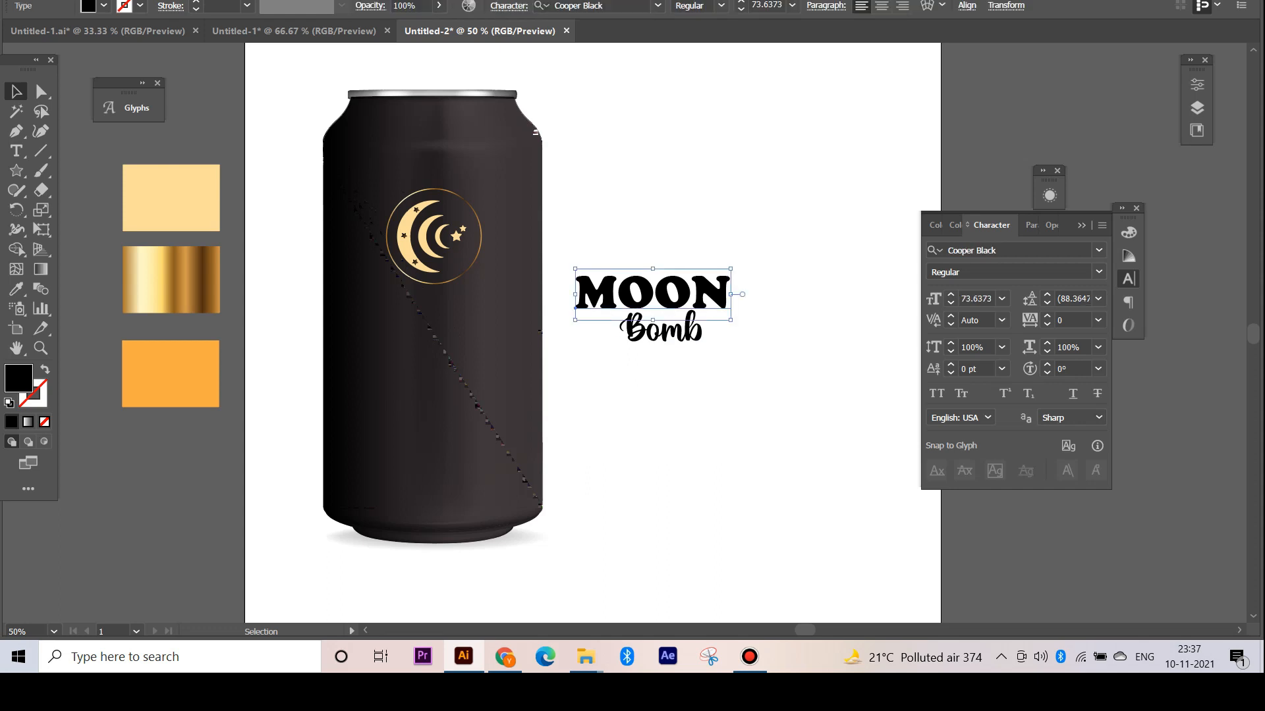
left_click(1020, 251)
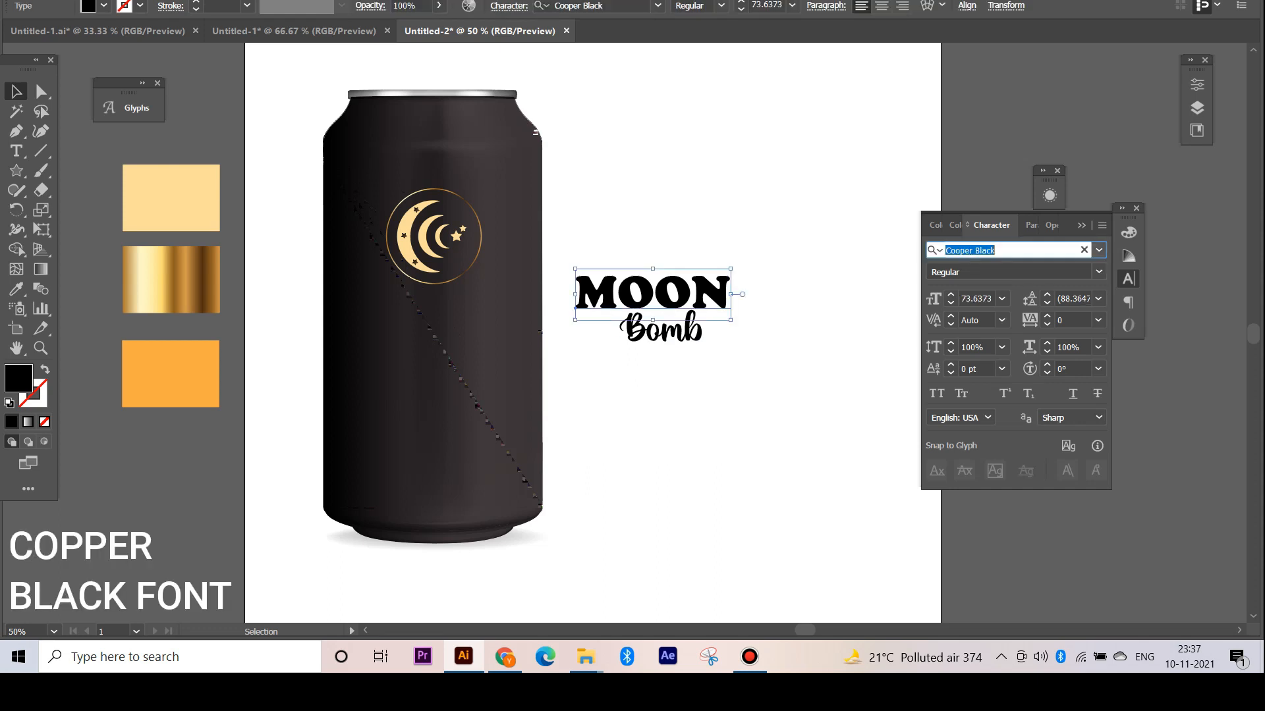
left_click(1008, 272)
left_click(660, 328)
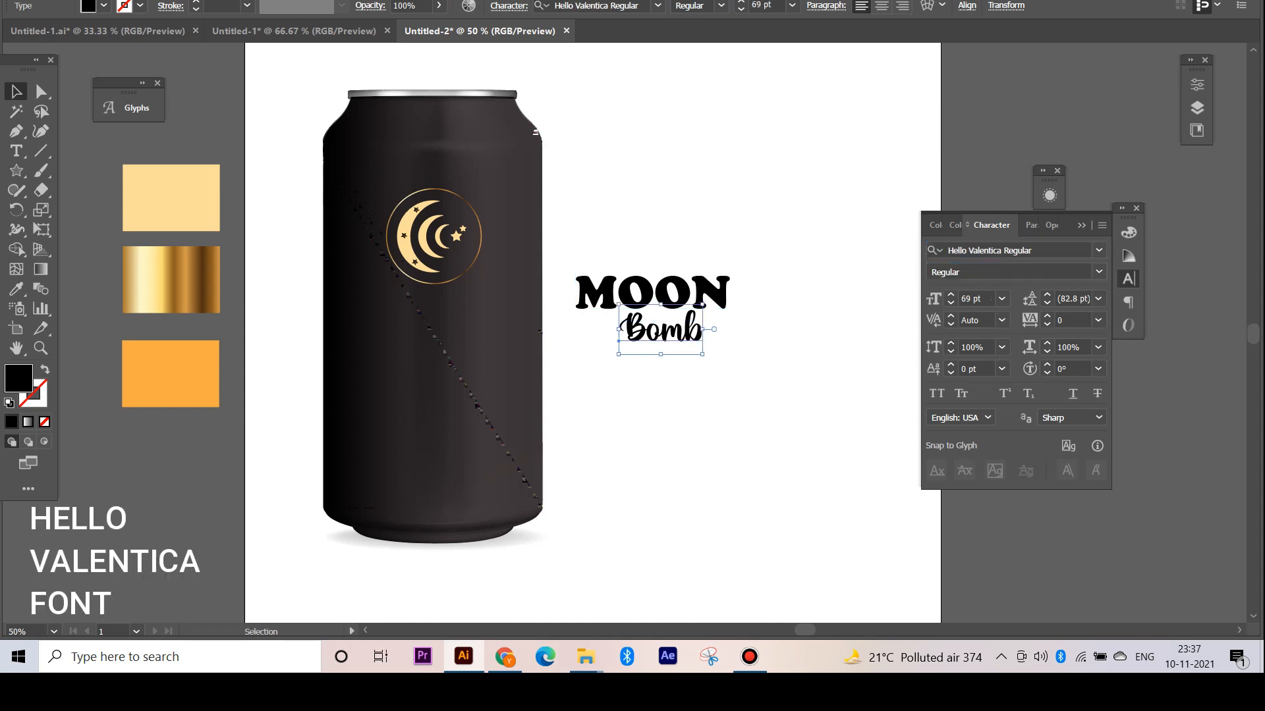
left_click(1011, 250)
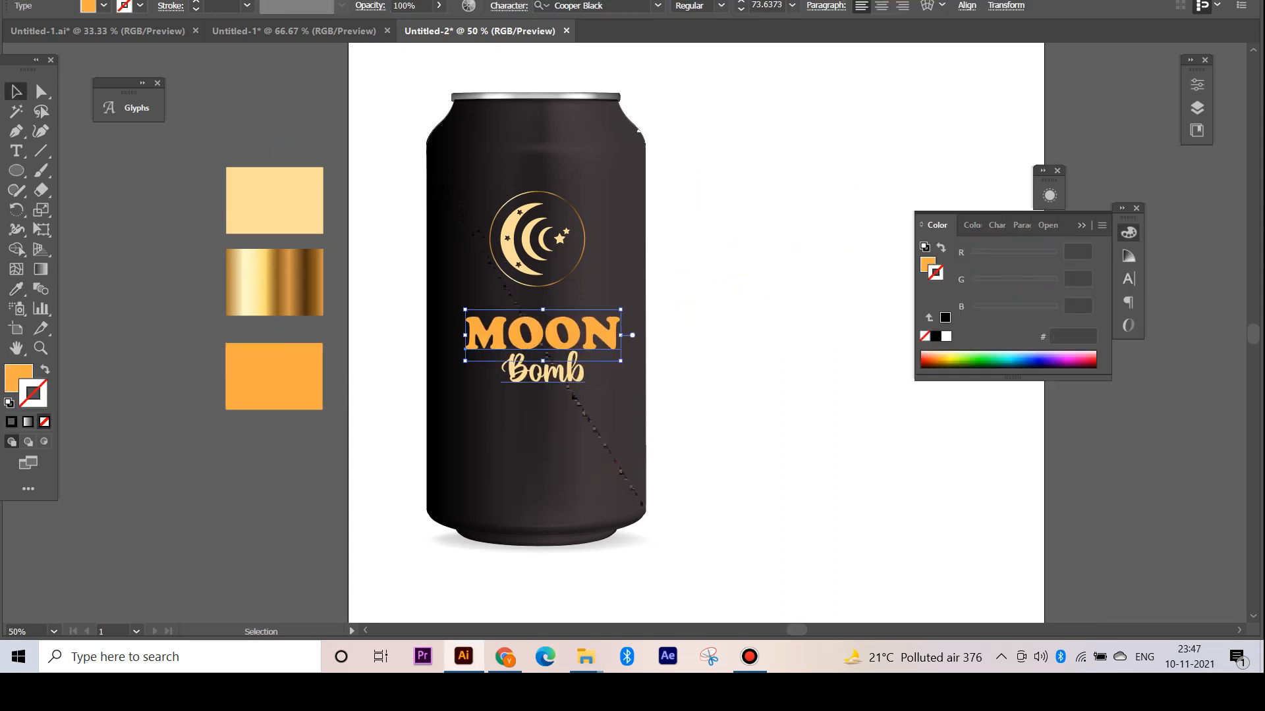
Draw a circle beside the can with no fill and a 1 pt black stroke
left_click(711, 218)
key("l")
left_click_drag(672, 248, 776, 353)
key("d")
key("slash")
key("v")
scroll(786, 327, "up", 3)
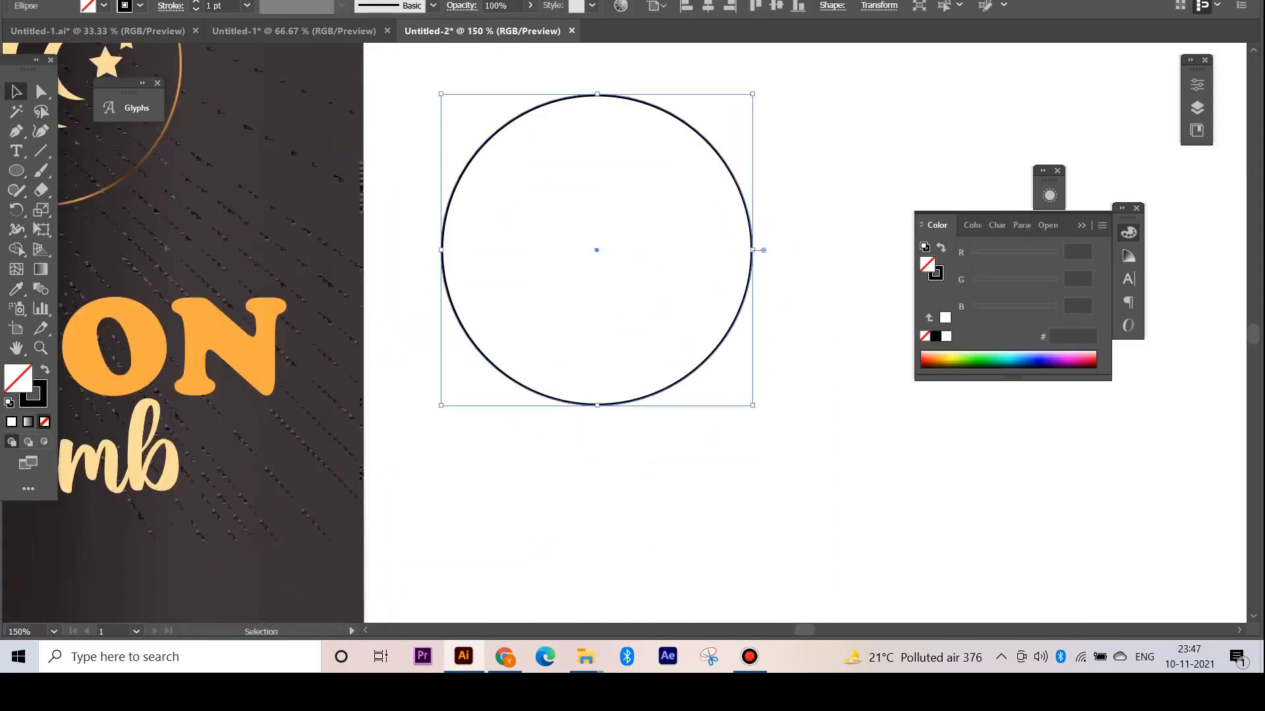
Cut the circle with the Scissors tool at its bottom and right anchors and delete the rest, keeping the lower-right quarter arc
key("c")
left_click(597, 405)
left_click(752, 251)
key("v")
left_click(707, 140)
key("Delete")
Draw a small pointed leaf with the Pen tool and give it a black fill without a stroke
key("p")
left_click(583, 199)
mouse_move(583, 223)
left_mouse_down()
mouse_move(595, 235)
mouse_move(734, 206)
mouse_move(753, 235)
left_mouse_up()
key("shift+x")
key("ctrl+plus")
key("ctrl+plus")
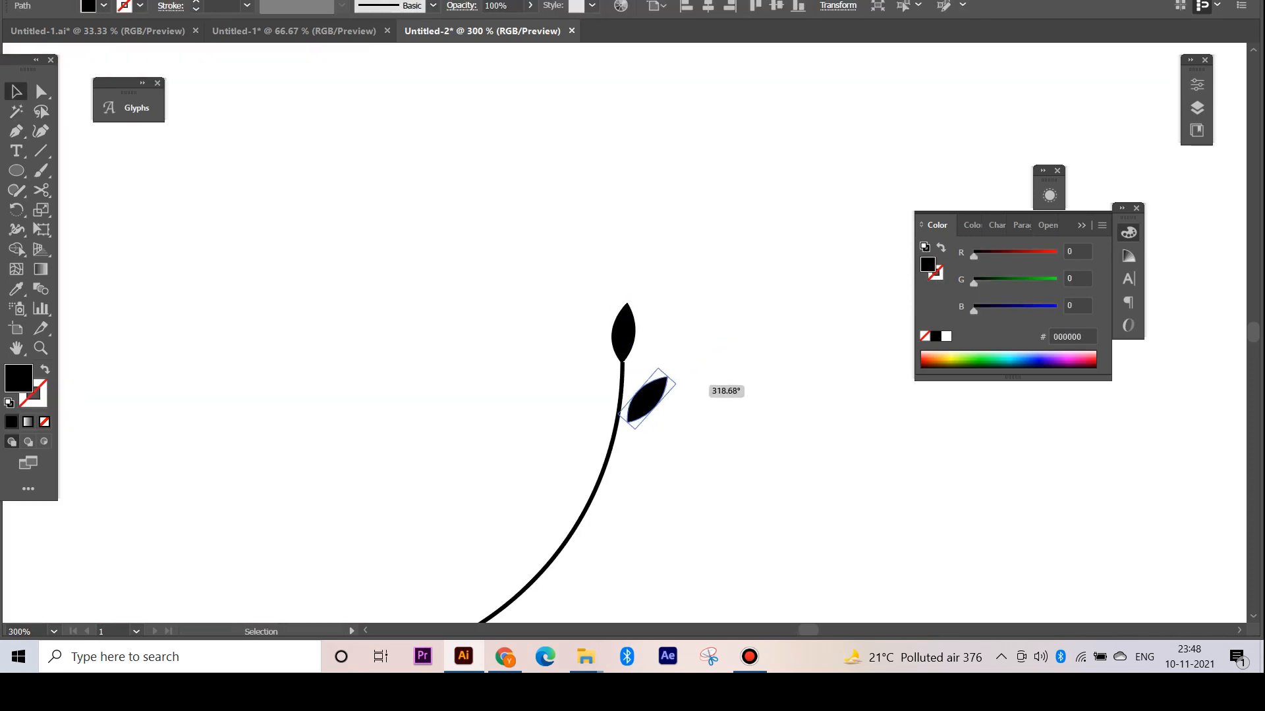
Arrange rotated leaf copies as a pair on both sides of the stem, just below the tip leaf
left_click_drag(570, 358, 563, 359)
left_click_drag(570, 401, 601, 396)
left_click_drag(602, 398, 663, 239)
left_click(681, 179, "shift")
left_click_drag(687, 216, 691, 223)
Duplicate the leaf pair repeatedly down the arc to its lower end, rotating each copy to follow the curve
left_click_drag(666, 240, 636, 297)
left_click_drag(659, 266, 663, 272)
left_click_drag(633, 306, 586, 360)
left_click_drag(612, 319, 524, 406)
left_click_drag(554, 361, 558, 370)
left_click_drag(525, 409, 527, 413)
left_click_drag(528, 413, 473, 460)
left_click_drag(464, 450, 445, 463)
left_click_drag(467, 456, 407, 486)
left_click_drag(392, 469, 393, 471)
key("ctrl+minus")
key("ctrl+minus")
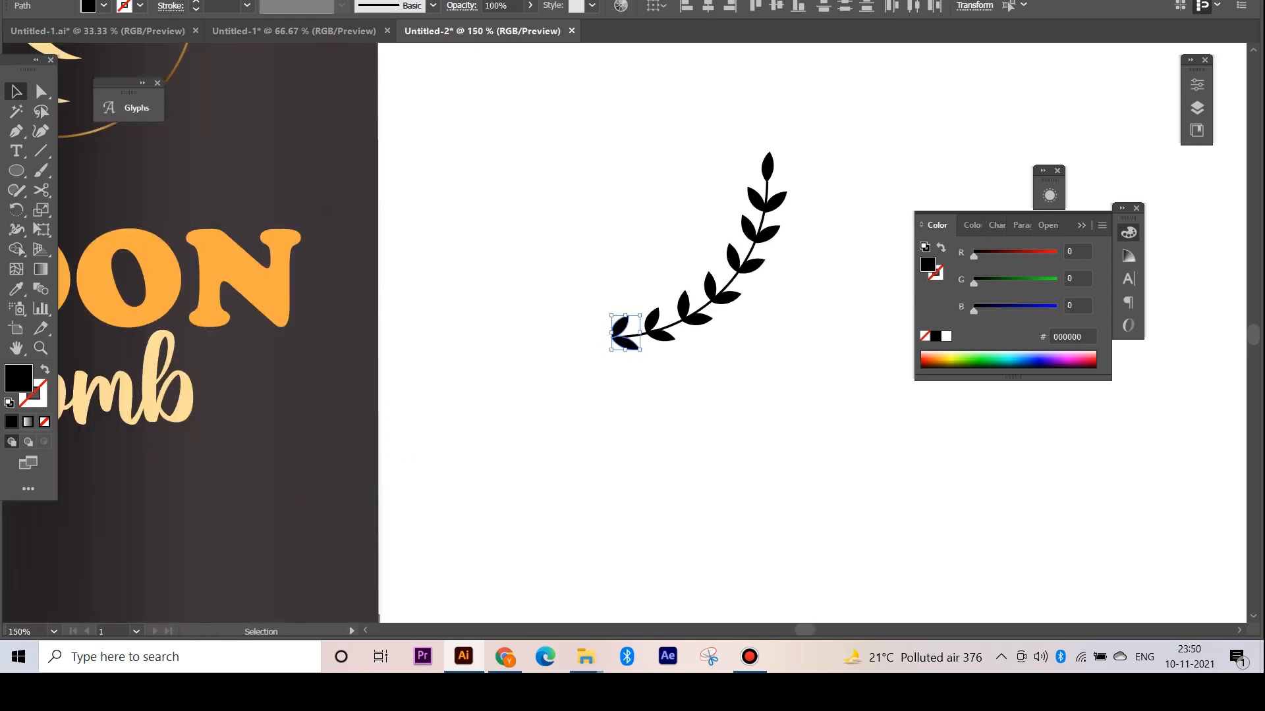
Scale the whole leafy branch down and place it just beside the can
left_click_drag(567, 118, 817, 372)
key("ctrl+minus")
key("ctrl+minus")
mouse_move(659, 297)
left_mouse_down()
mouse_move(827, 249)
mouse_move(723, 319)
left_mouse_up()
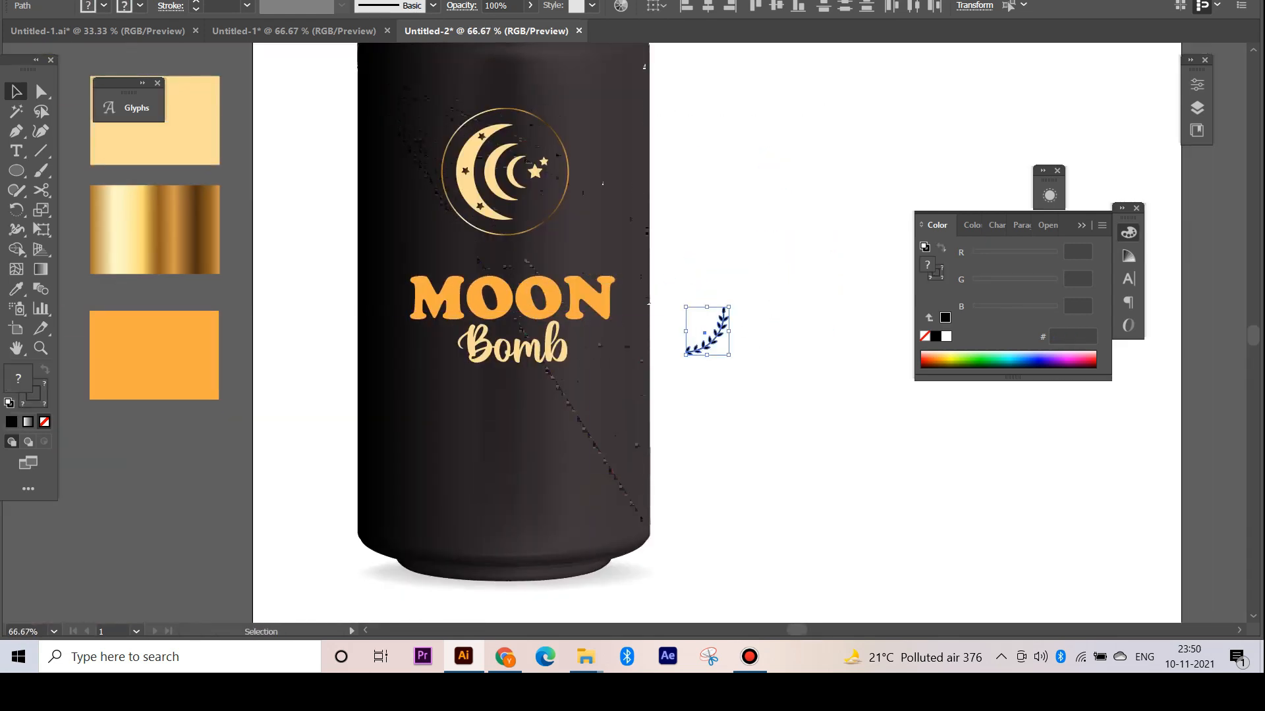
Colour the branch with the pale yellow swatch and swap the stem's fill to its stroke
key("i")
left_click(154, 144)
left_click(757, 395)
key("ctrl+plus")
key("ctrl+plus")
key("ctrl+plus")
key("ctrl+plus")
left_click_drag(869, 326, 672, 260)
left_click(737, 250)
key("shift+x")
Group the stem and all its leaves into one branch object
left_click_drag(567, 93, 830, 362)
key("ctrl+g")
key("ctrl+minus")
key("ctrl+minus")
key("ctrl+minus")
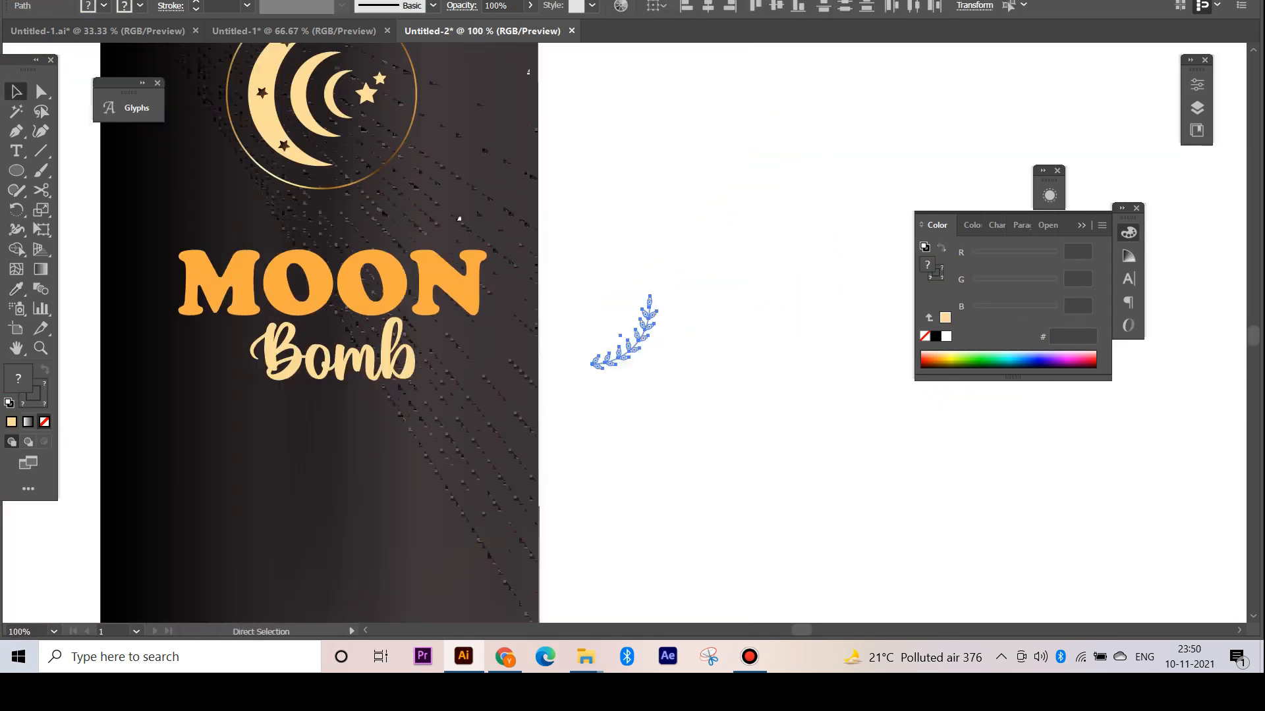
Place the leafy branch beside "Bomb" under the N and add a mirrored copy on the word's other side
left_click(692, 428)
left_click_drag(527, 329, 806, 286)
left_click_drag(895, 319, 721, 329)
left_click_drag(766, 265, 756, 275)
left_click_drag(756, 299, 521, 328)
right_click(514, 317)
mouse_move(559, 498)
left_click(737, 550)
left_click(1065, 481)
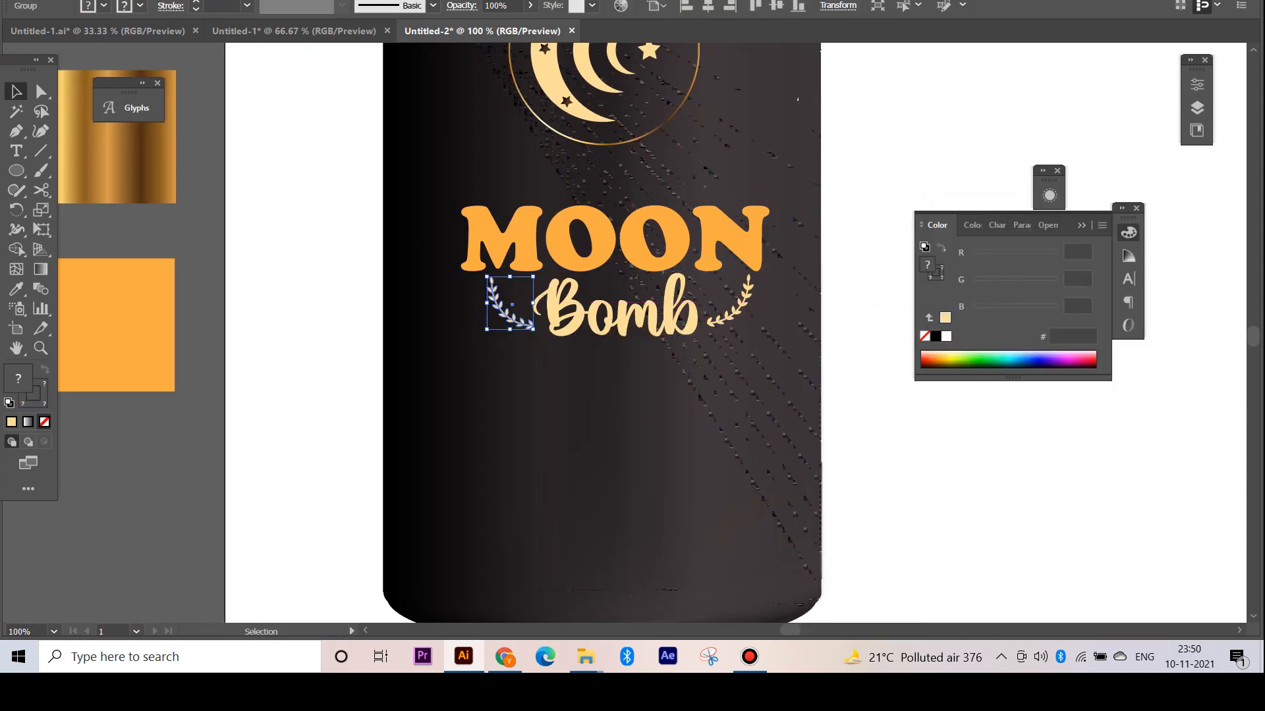
Examine the emblem, lettering and branch layout on the whole can
left_click(593, 421)
key("ctrl+minus")
key("ctrl+minus")
left_click(652, 322)
left_click(658, 409)
left_click_drag(659, 408, 653, 413)
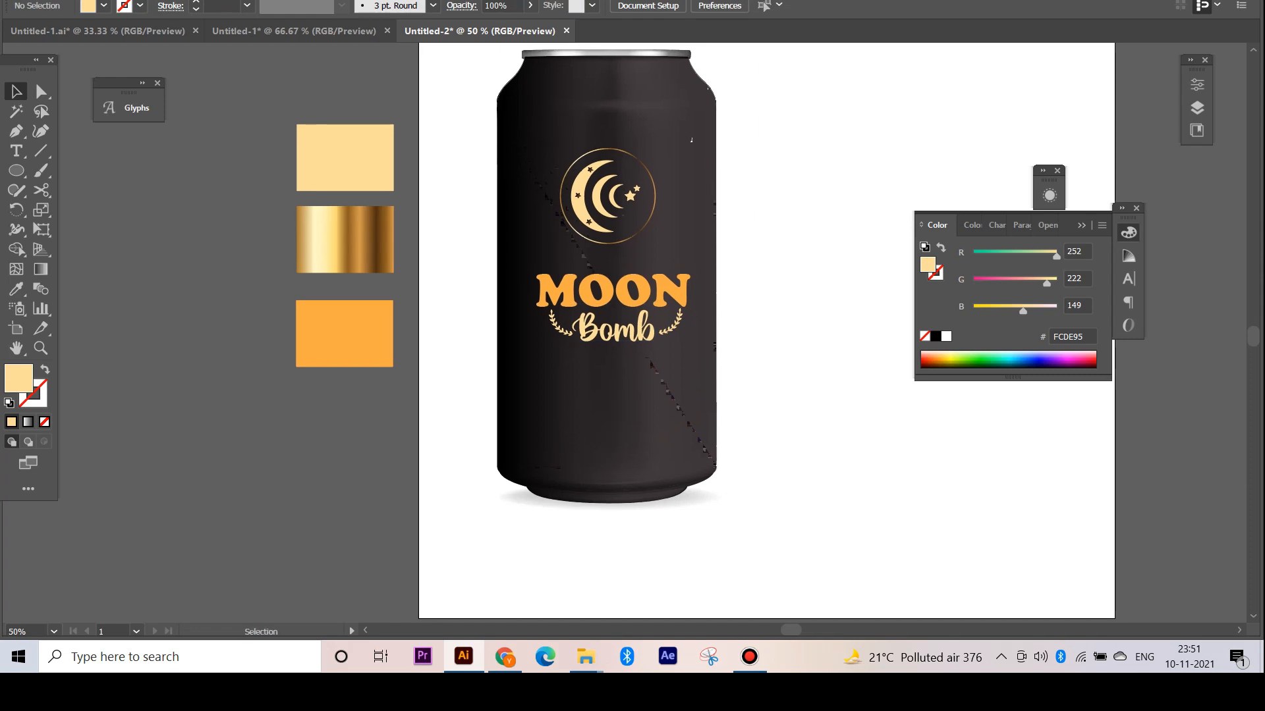
key("ctrl+plus")
key("ctrl+plus")
key("ctrl+minus")
key("ctrl+plus")
key("ctrl+minus")
key("ctrl+minus")
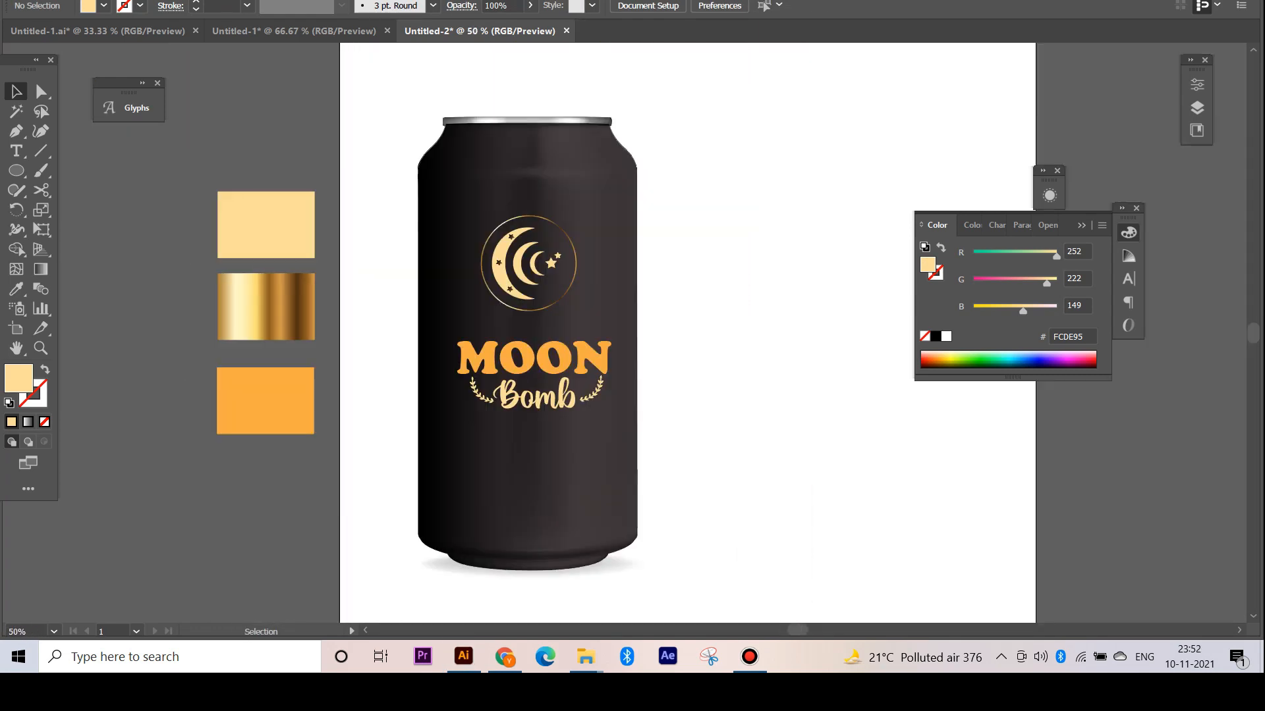
Add the text "BEST BREWED ORIGINAL BEER" on the blank artboard beside the can
key("t")
left_click(667, 298)
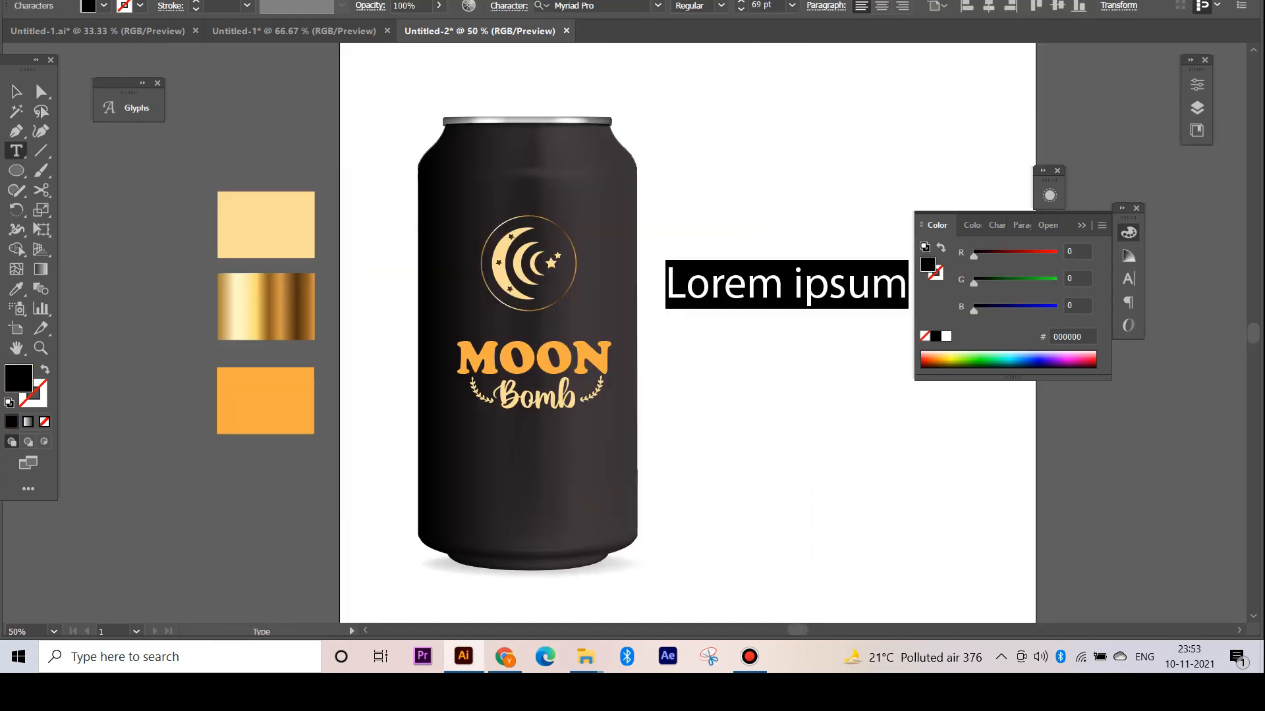
type("BEST BREWED ORIGINAL BEER")
key("Escape")
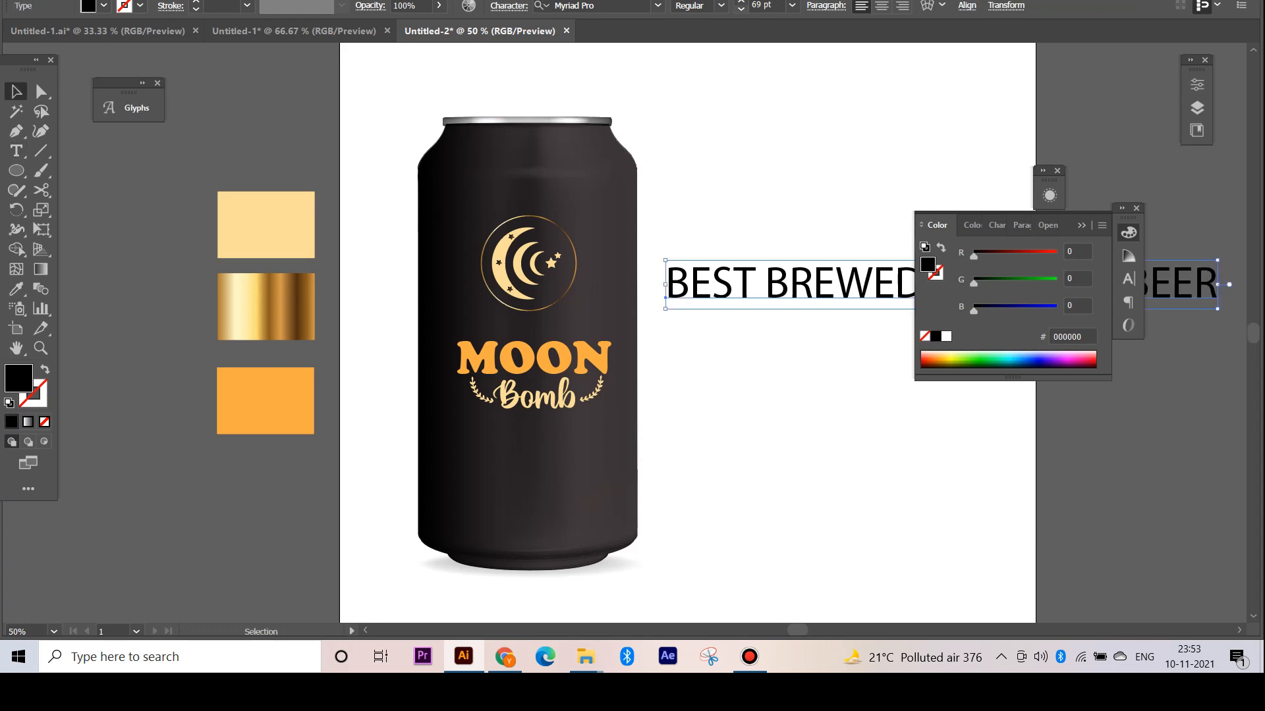
Set the slogan's size to 28 pt and its font to Nexa Bold
left_click(741, 9)
left_click(657, 6)
left_click(594, 85)
left_click(1128, 279)
left_click(1014, 250)
type("nexa")
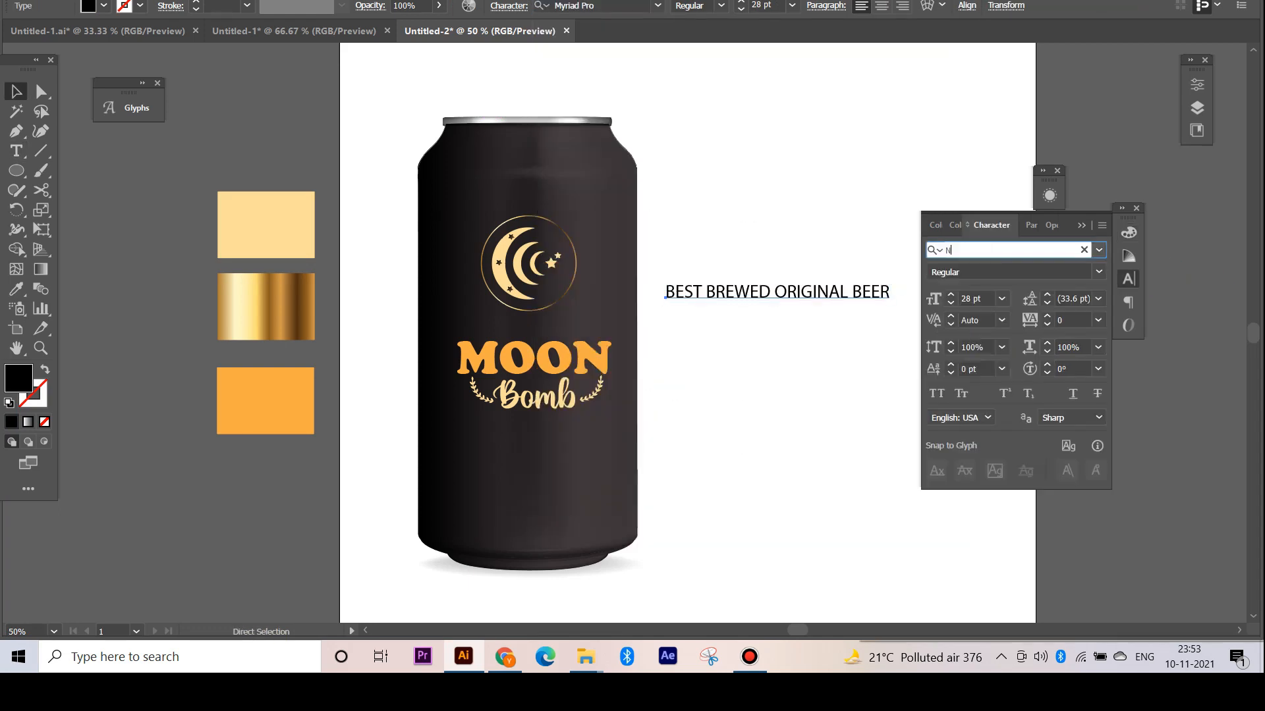
key("Return")
Fit the slogan across the can's neck in white at 16 pt
left_click_drag(777, 292, 512, 153)
left_click_drag(672, 143, 607, 152)
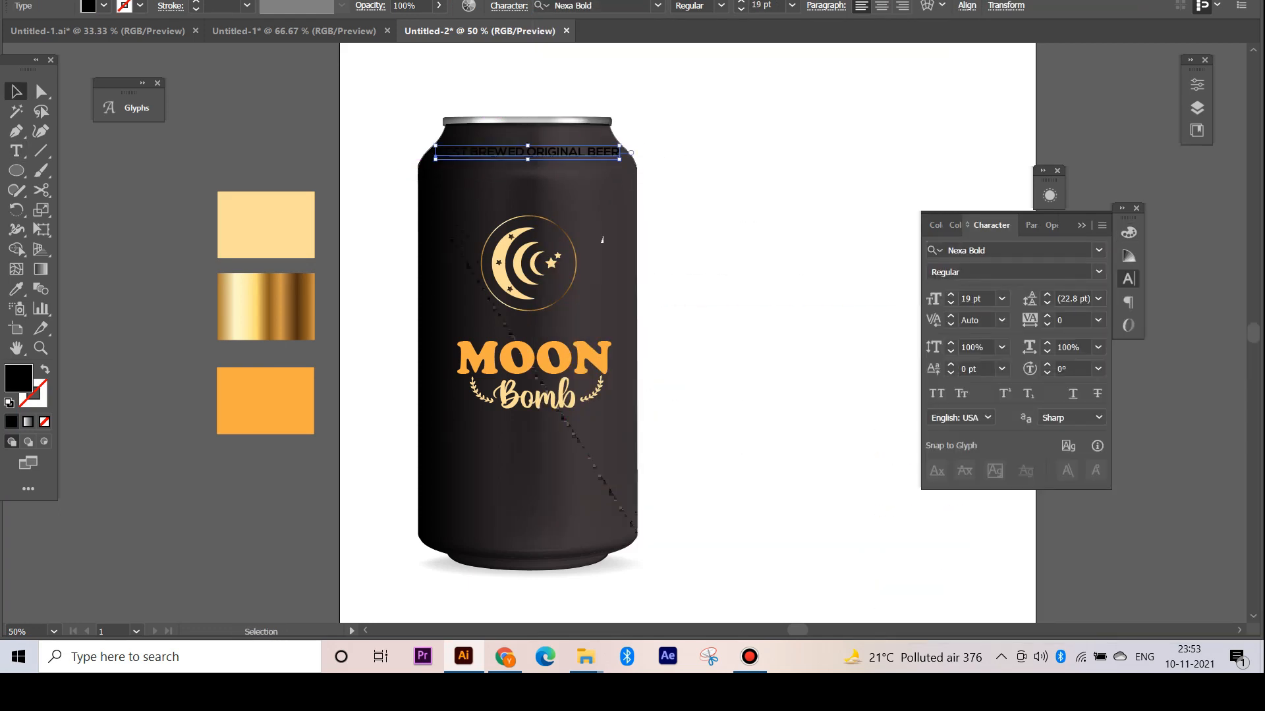
left_click(698, 177)
key("v")
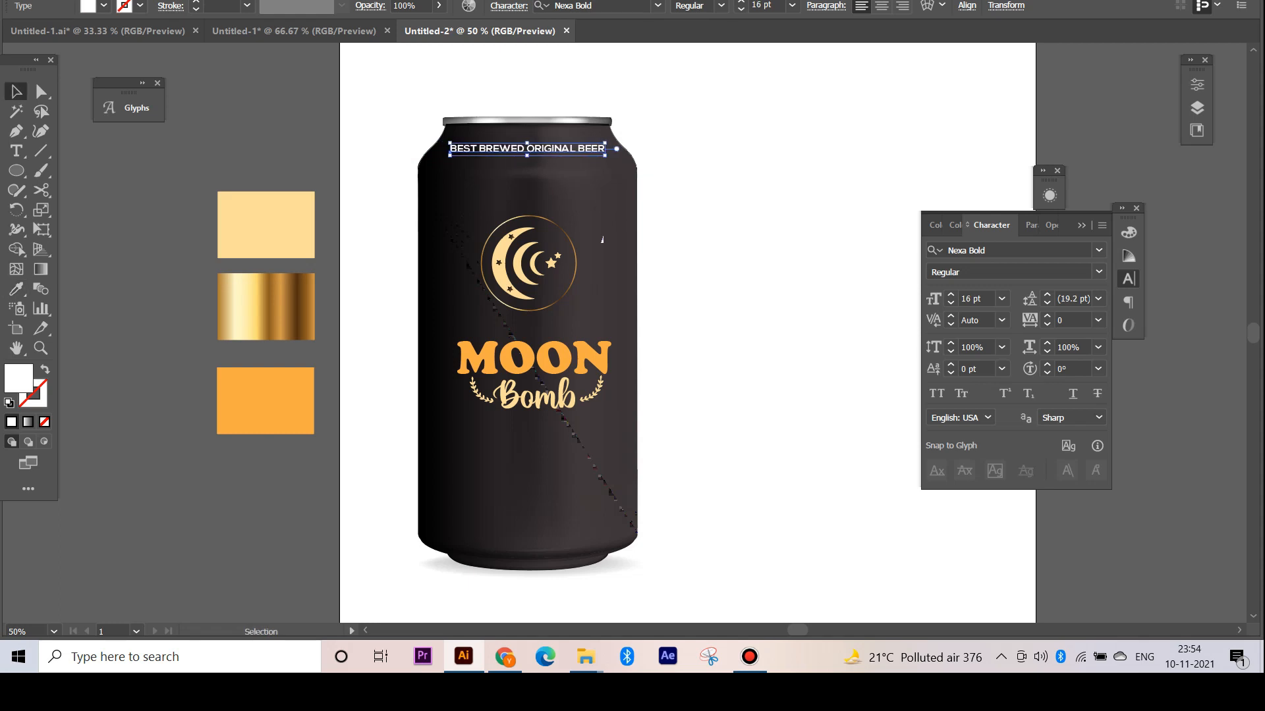
left_click_drag(527, 149, 528, 150)
left_click(698, 178)
left_click(528, 150)
Draw a small star on the upper can and fill it with the pale yellow sampled from the emblem's star
left_click(17, 171)
left_click(93, 249)
left_click_drag(608, 206, 614, 209)
key("v")
key("ctrl+plus")
key("ctrl+plus")
key("ctrl+plus")
key("ctrl+plus")
key("i")
left_click(393, 565)
key("v")
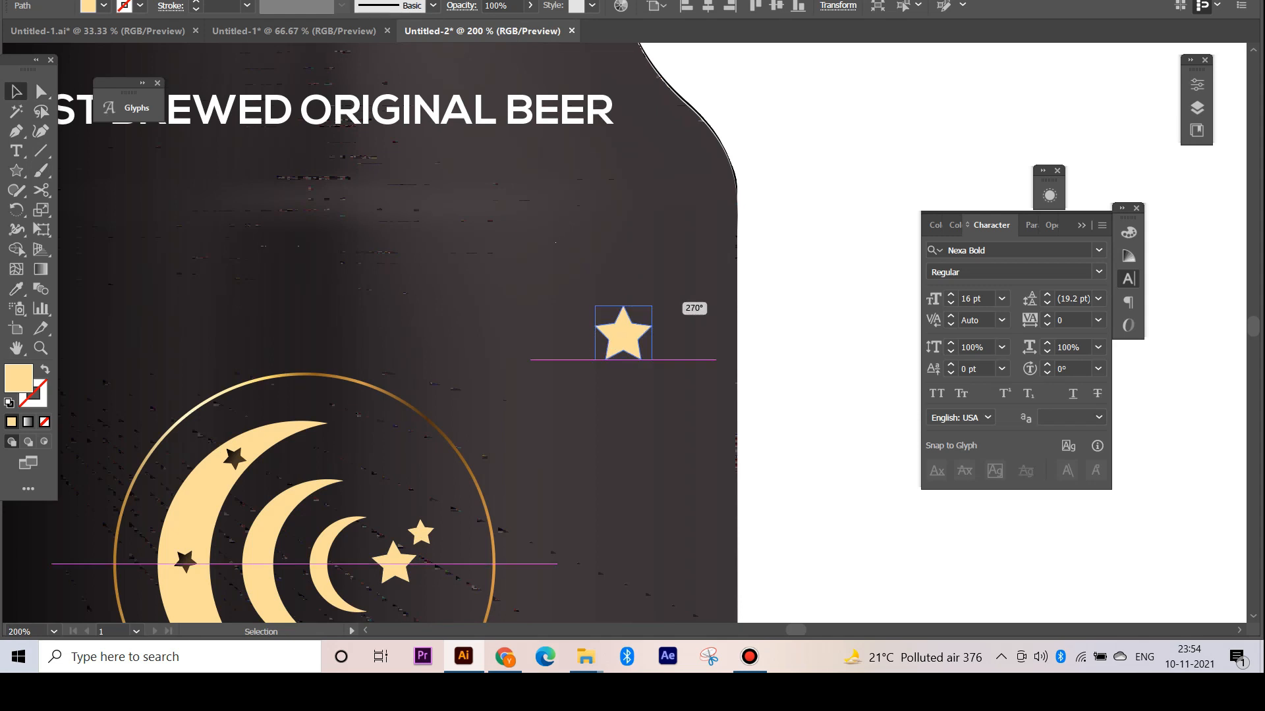
Position the small star centred just above the BEST BREWED ORIGINAL BEER slogan
left_click_drag(623, 335, 326, 190)
left_click_drag(326, 190, 550, 245)
left_click(632, 422)
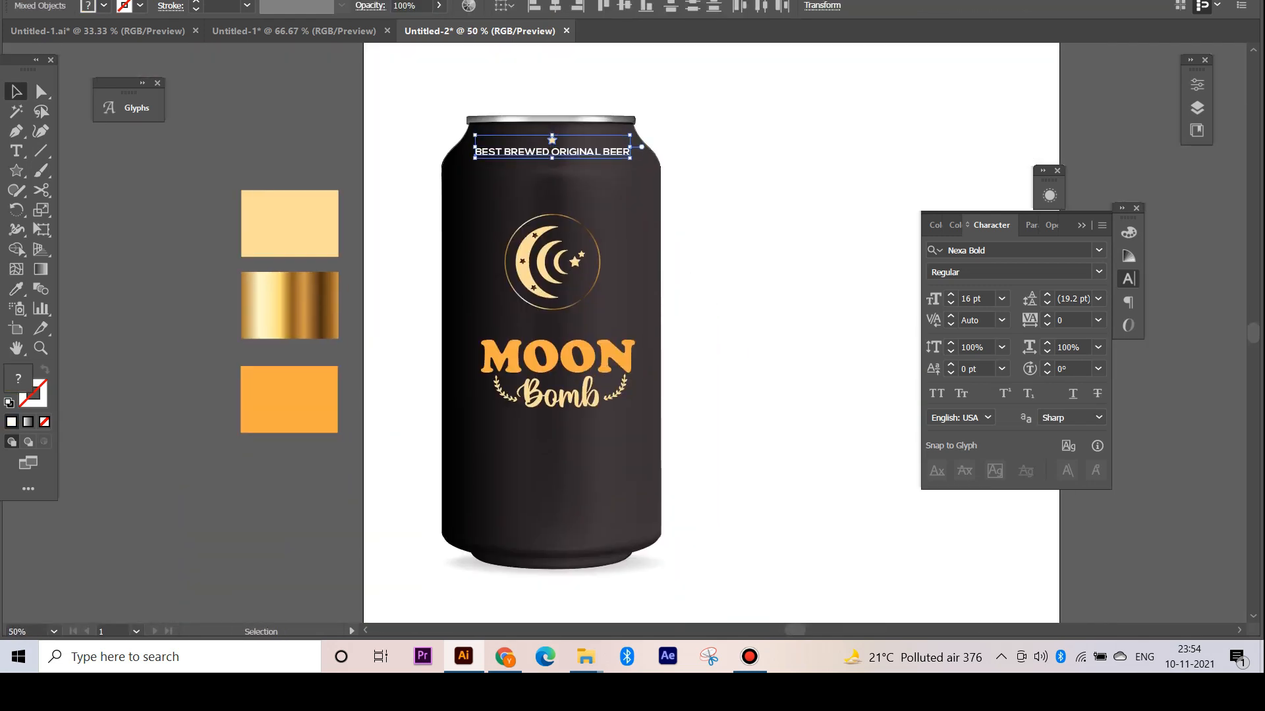
key("ctrl+shift+a")
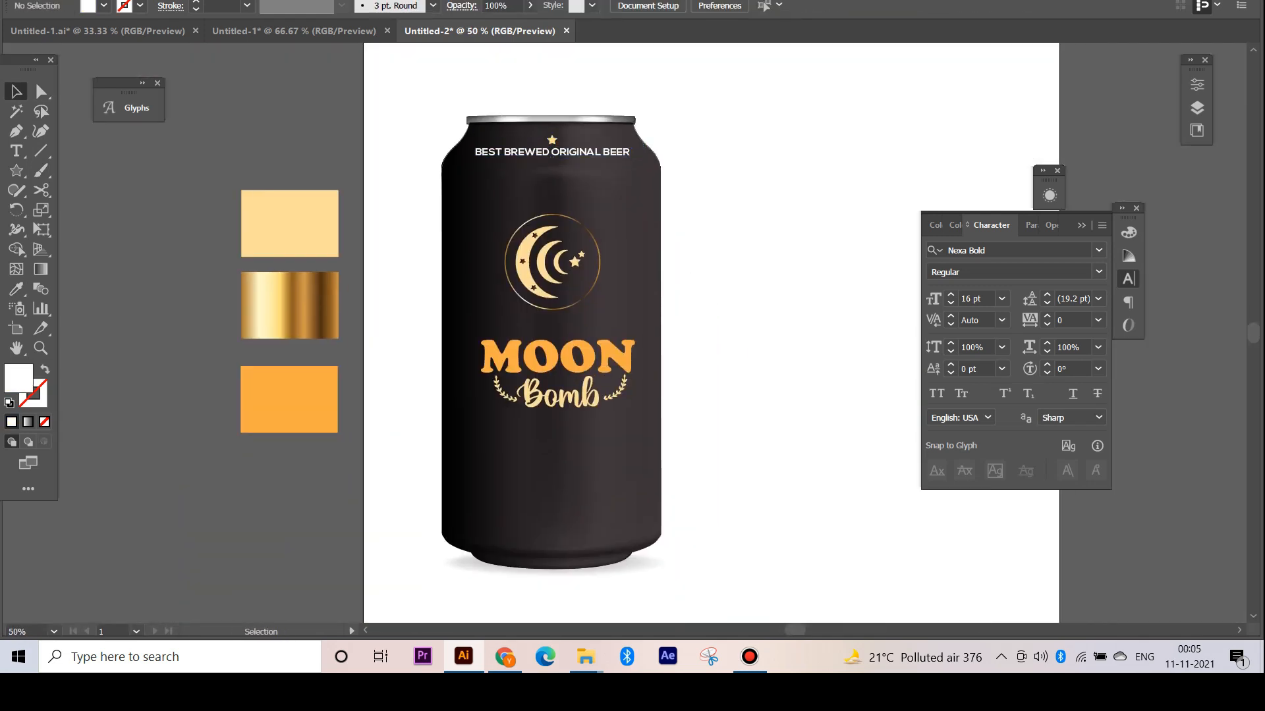
Add the text "Birra" between the slogan and the moon emblem
scroll(570, 149, "up", 3)
left_click_drag(553, 276, 570, 378)
key("t")
left_click(544, 381)
type("Birra")
key("Escape")
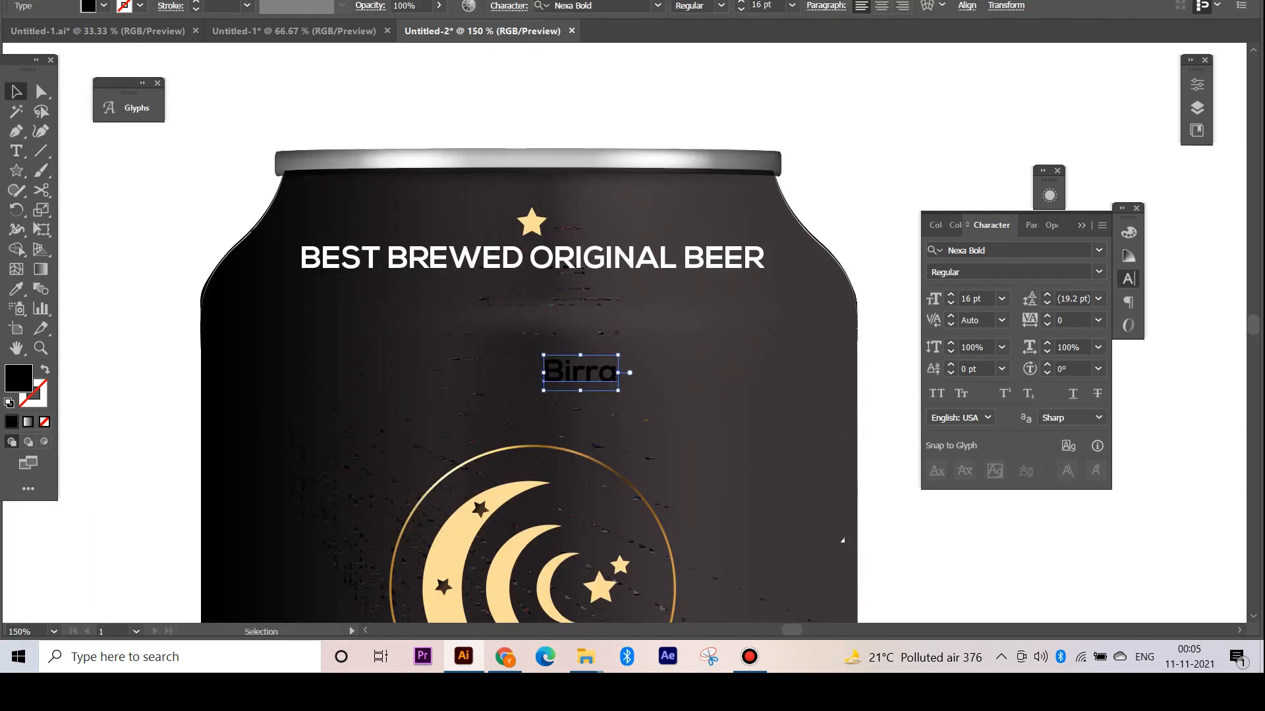
Set the "Birra" font to Hello Valentica Regular and colour it with the top star's pale yellow
left_click(1099, 250)
left_click(922, 408)
key("i")
left_click(537, 224)
key("v")
Enlarge "Birra" to 30 pt and place it centred directly beneath the slogan
key("ctrl+shift+period")
key("ctrl+shift+period")
key("ctrl+shift+period")
key("ctrl+shift+period")
mouse_move(625, 366)
left_mouse_down()
mouse_move(568, 297)
mouse_move(770, 309)
mouse_move(496, 323)
mouse_move(470, 310)
left_mouse_up()
key("ctrl+shift+period")
key("ctrl+shift+period")
key("ctrl+shift+period")
Draw a thin white 1 pt horizontal line on each side of "Birra"
key("backslash")
key("d")
key("shift+x")
key("slash")
key("a")
key("v")
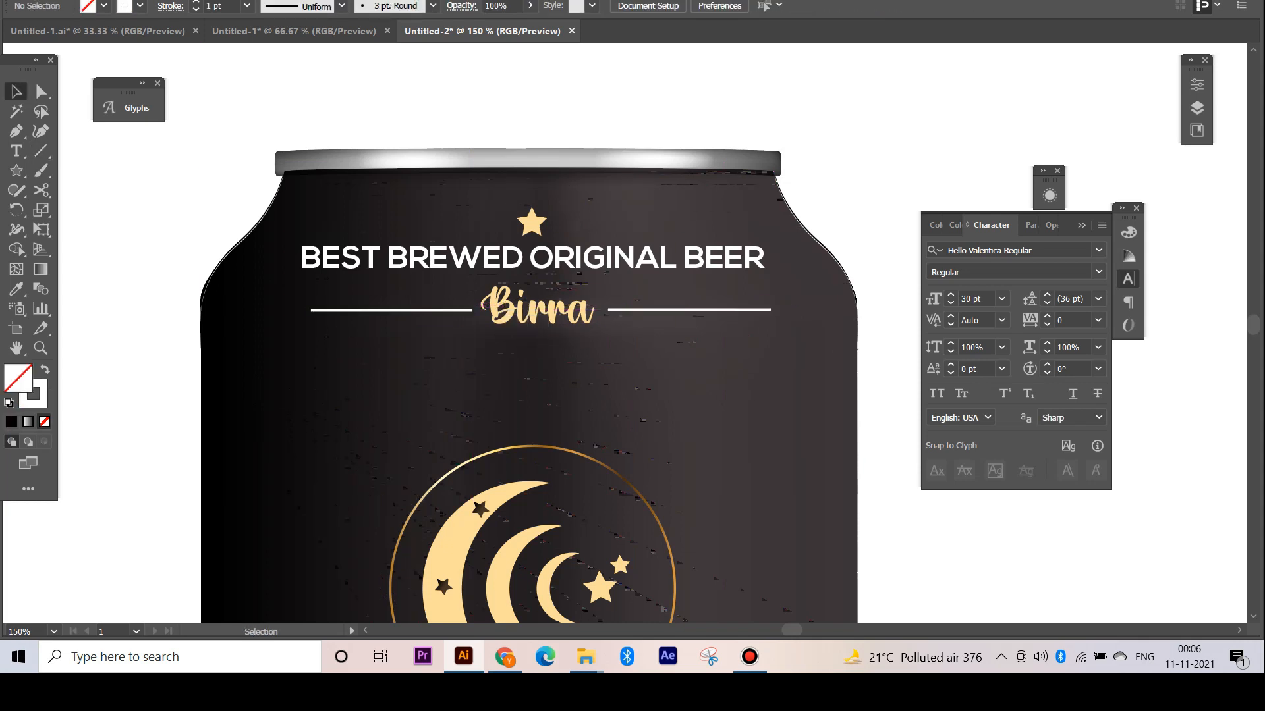
Draw a white horizontal line below "Bomb", about as wide as the MOON lettering
key("ctrl+minus")
key("ctrl+minus")
key("ctrl+minus")
key("ctrl+minus")
key("ctrl+equal")
left_click_drag(652, 520, 613, 351)
key("ctrl+equal")
left_click_drag(675, 453, 667, 311)
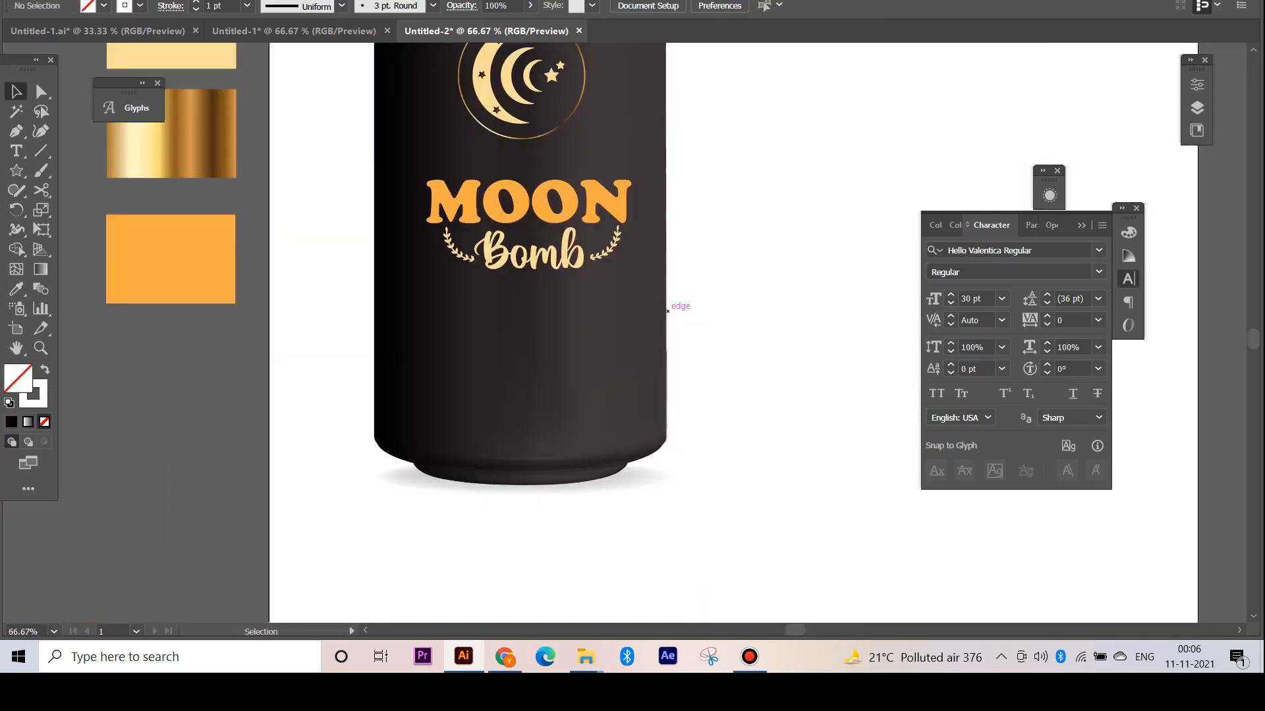
left_click(41, 150)
key("ctrl+minus")
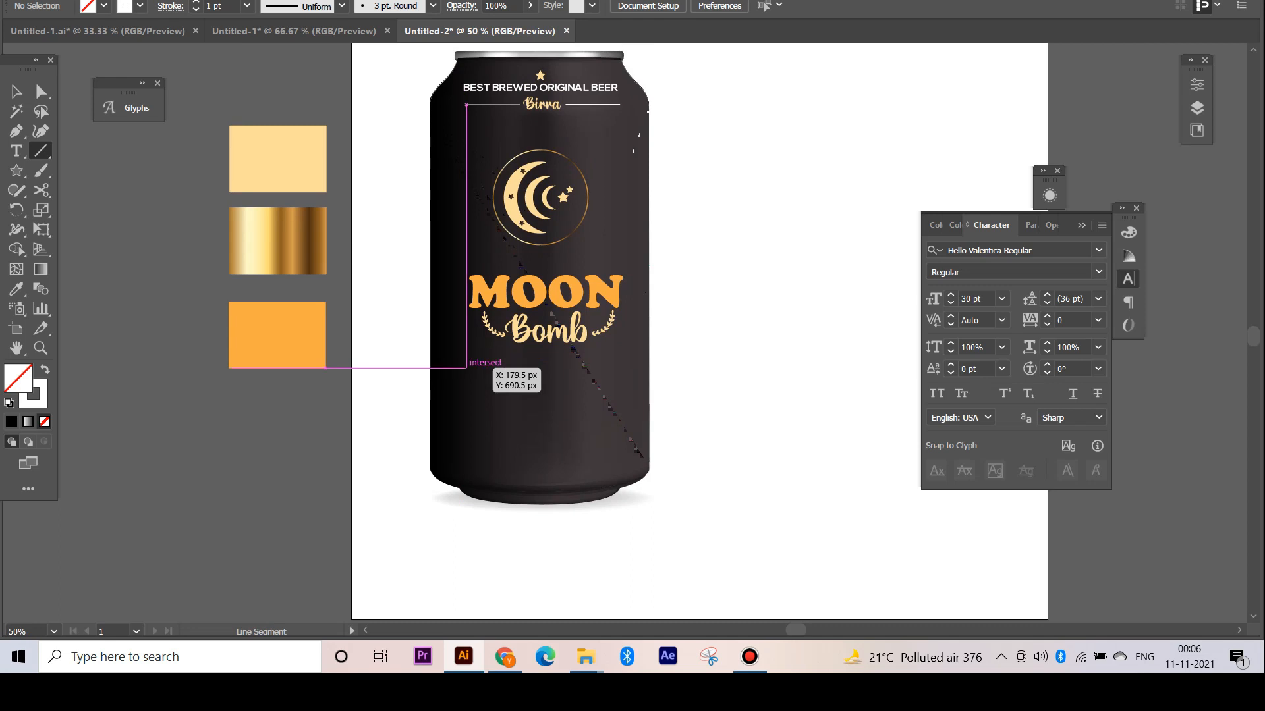
left_click_drag(466, 368, 620, 368)
left_click(16, 91)
left_click(758, 276)
Duplicate the top slogan to below the new line and change the copy's text to "CLEAN AND LIGHT"
key("alt")
left_click_drag(517, 87, 521, 379)
double_click(520, 379)
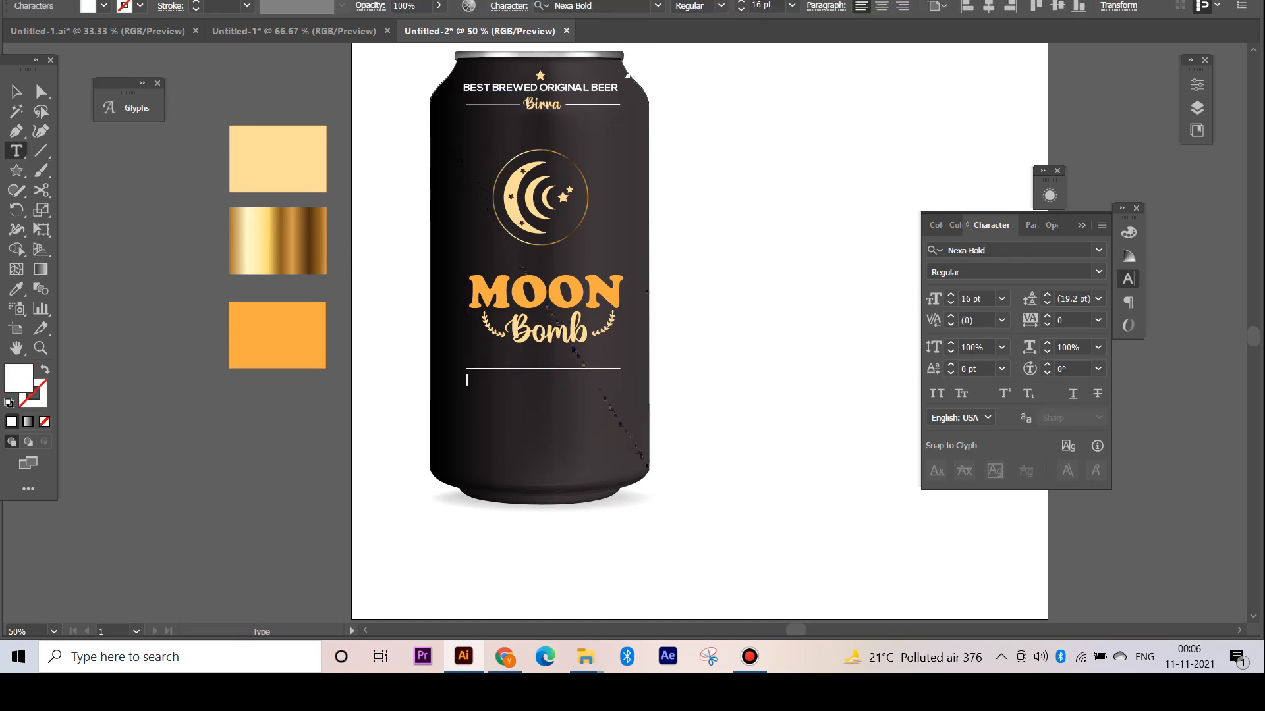
type("CLEAN AND LIGHT")
key("Escape")
Set the size of the CLEAN AND LIGHT text to 25 pt
key("Down")
key("Down")
key("Down")
key("Down")
key("Down")
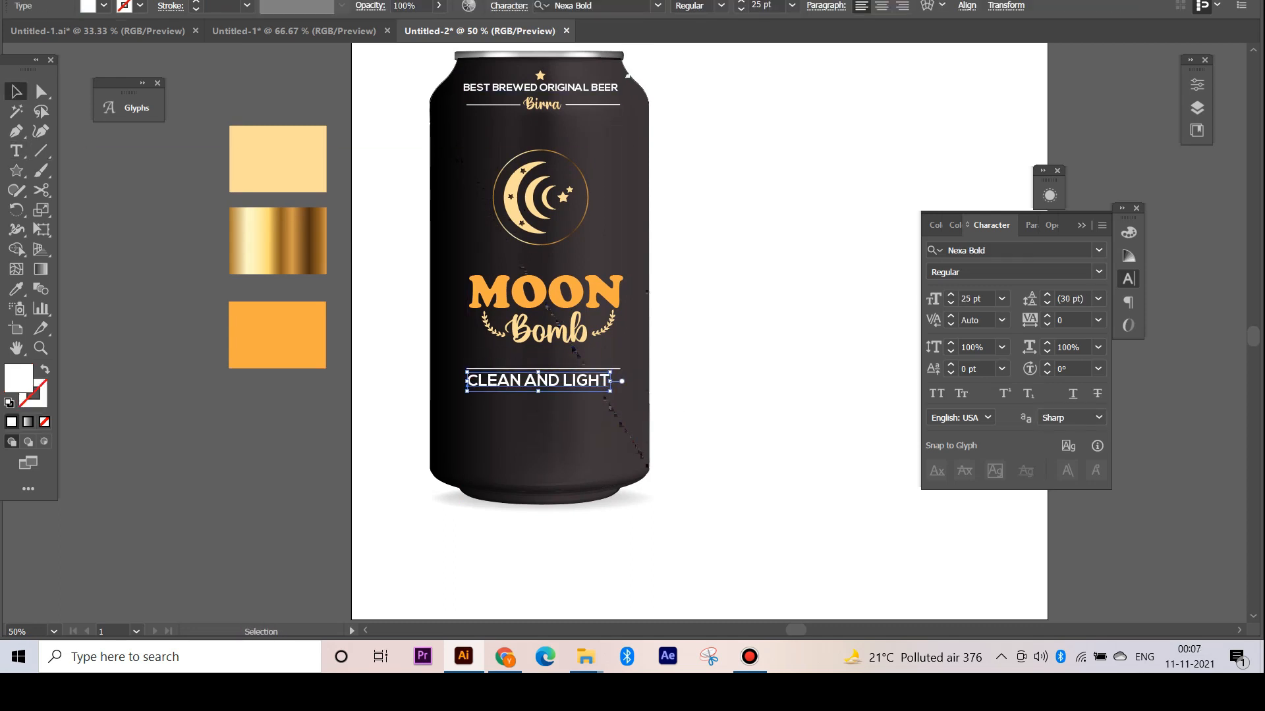
left_click(1099, 251)
type("MO")
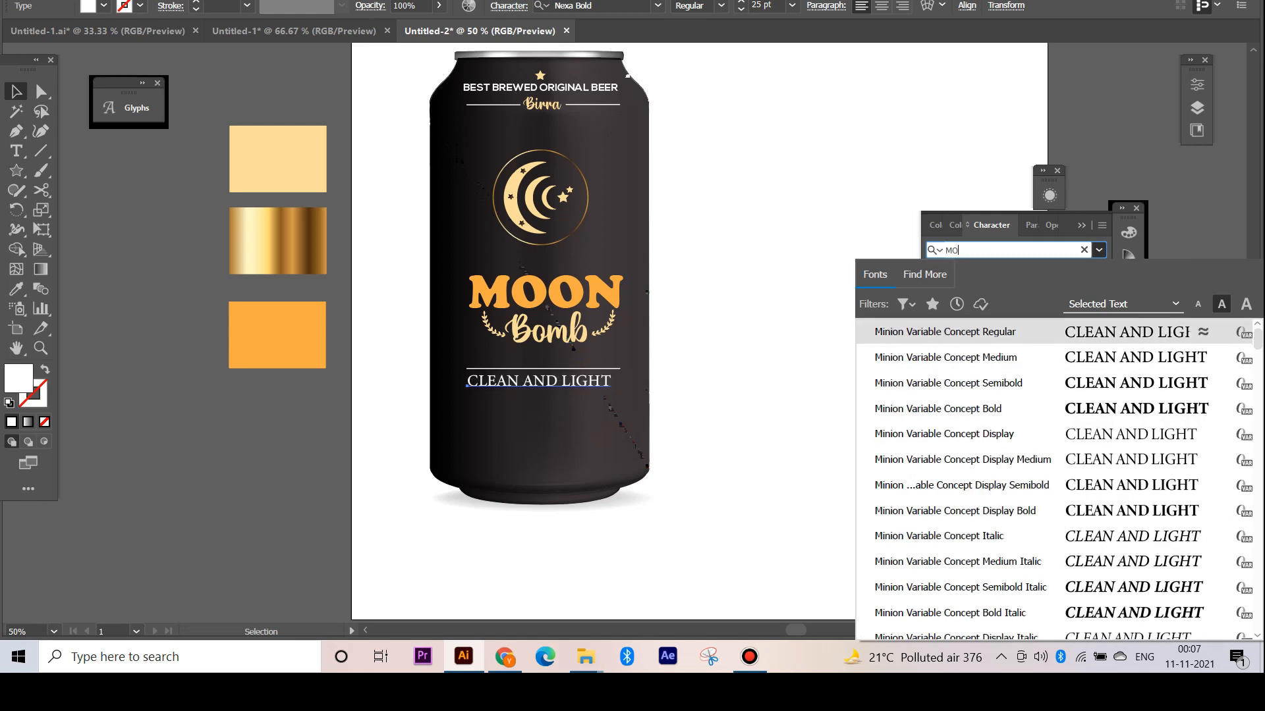
type("n")
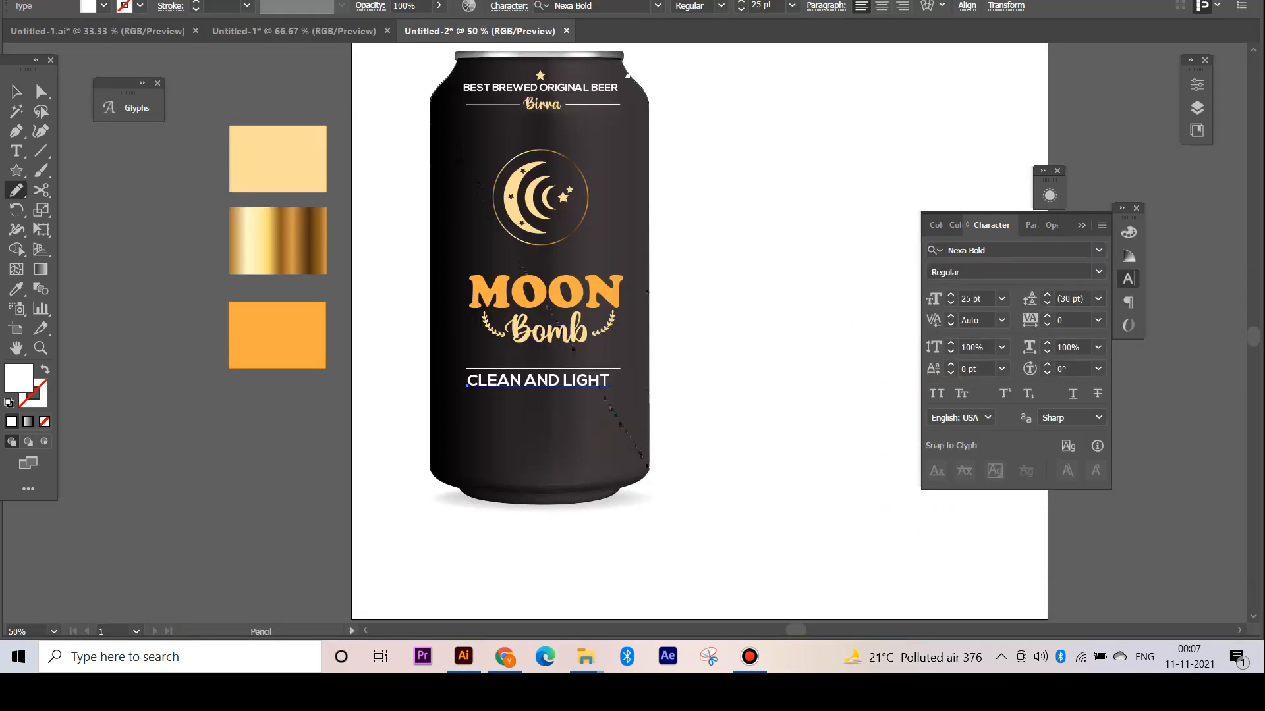
Set the CLEAN AND LIGHT text to Montserrat in the Bold style
left_click(1098, 251)
type("mon")
left_click(915, 408)
left_click(1099, 272)
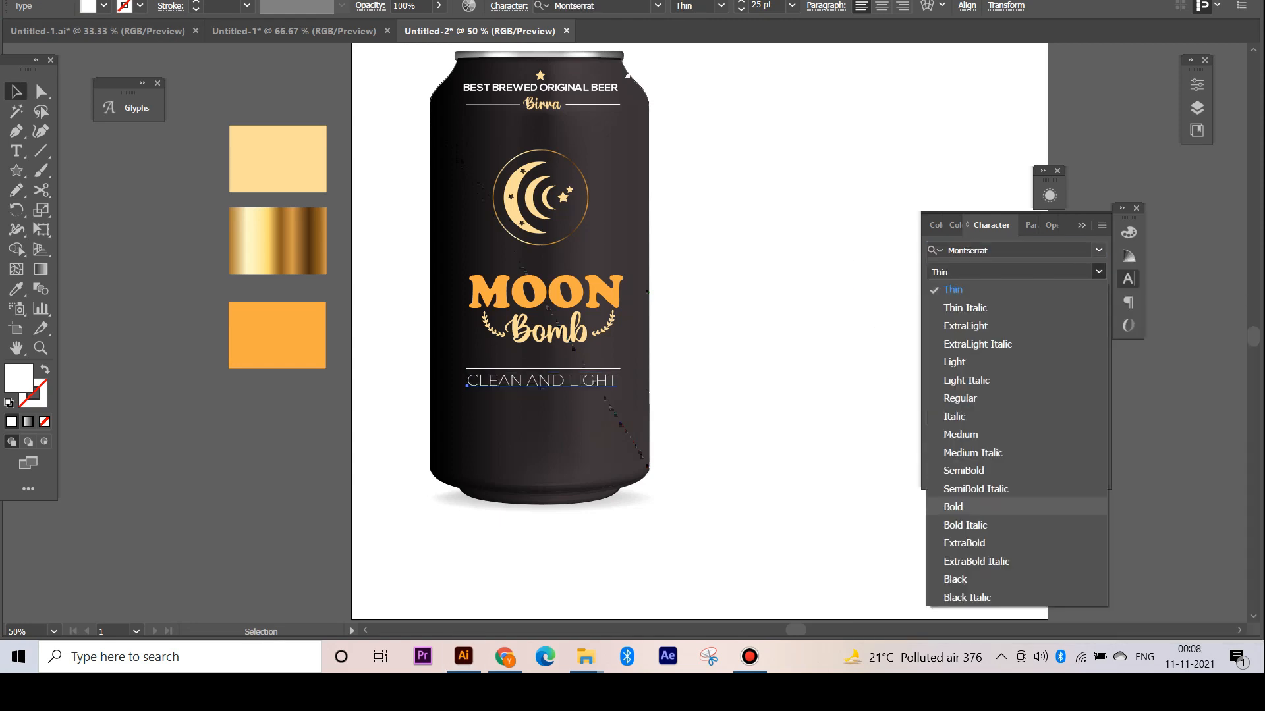
left_click(962, 508)
left_click(757, 421)
Enlarge CLEAN AND LIGHT to 27 pt and copy the line above it to just below it
left_click(580, 380)
key("ctrl+shift+period")
left_click_drag(618, 379, 617, 398)
left_click(718, 412)
Colour the CLEAN AND LIGHT text with the orange swatch
left_click(586, 382)
left_click(17, 289)
left_click(277, 335)
left_click(16, 92)
left_click(718, 411)
left_click(718, 412)
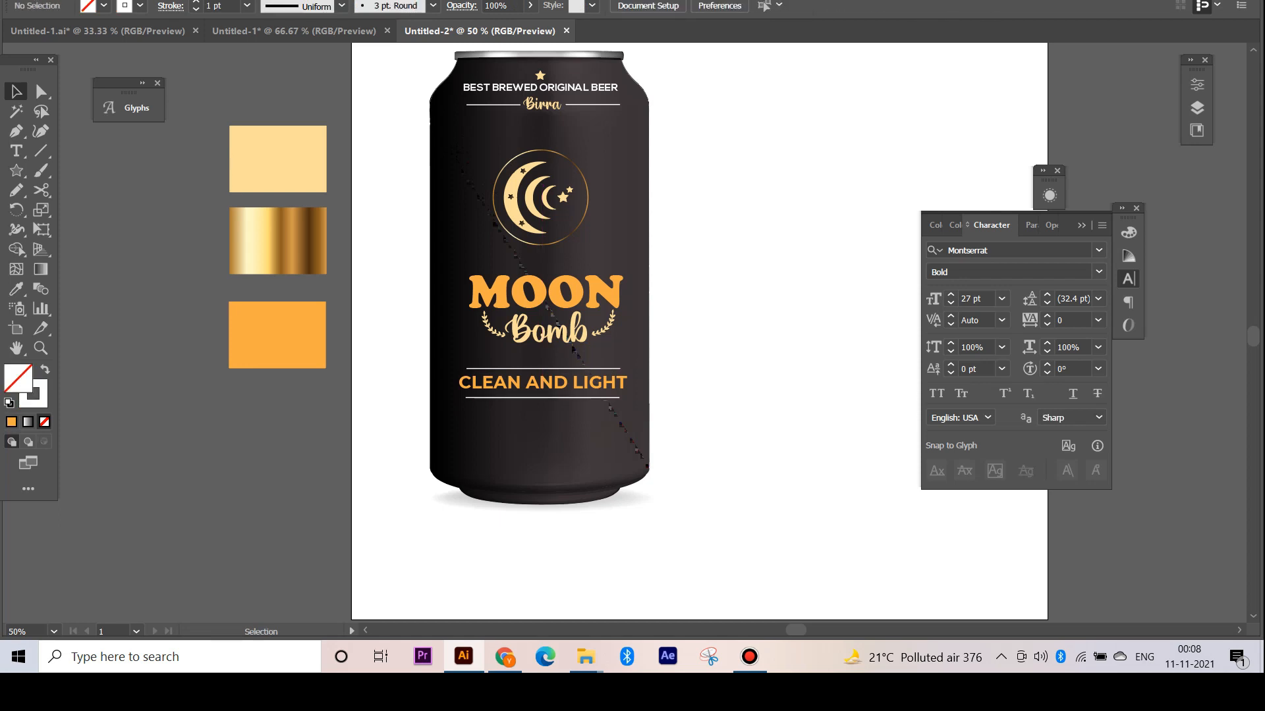
Copy the top slogan to below the lower line and make it read "CRAFT BREWED IN ITALY" at 18 pt
left_click_drag(596, 88, 582, 411)
double_click(581, 410)
key("ctrl+a")
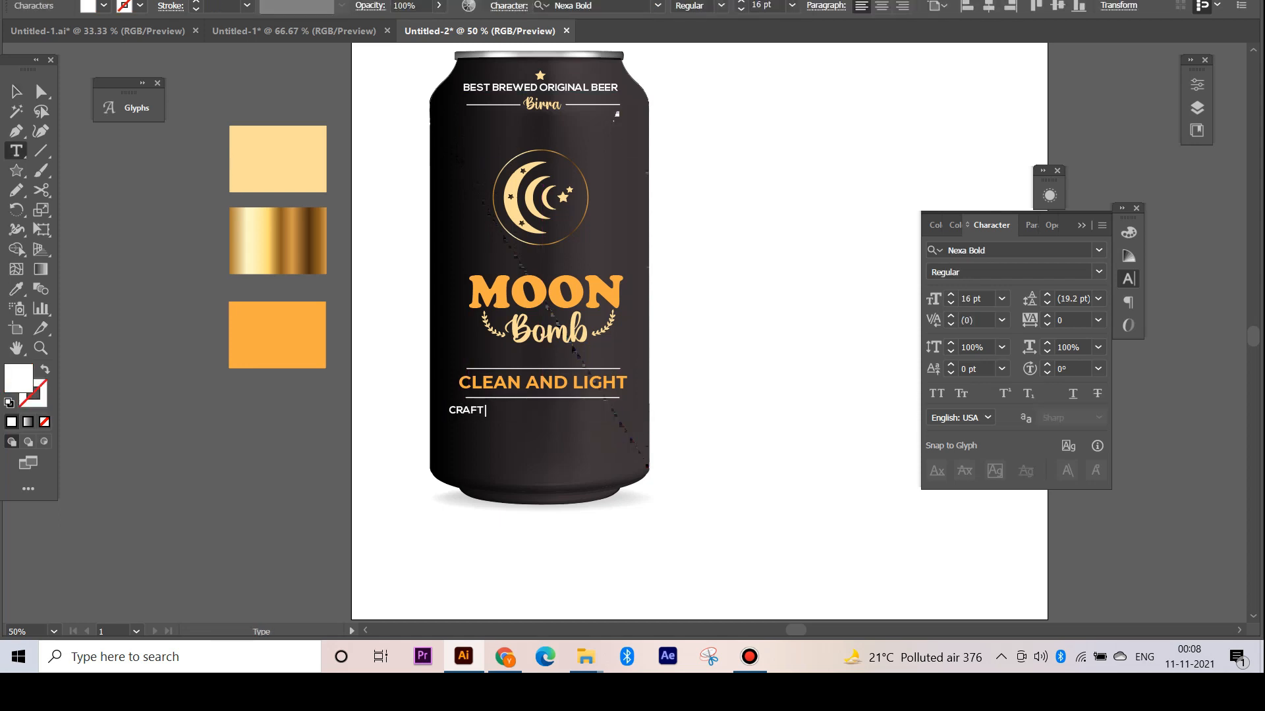
key("Escape")
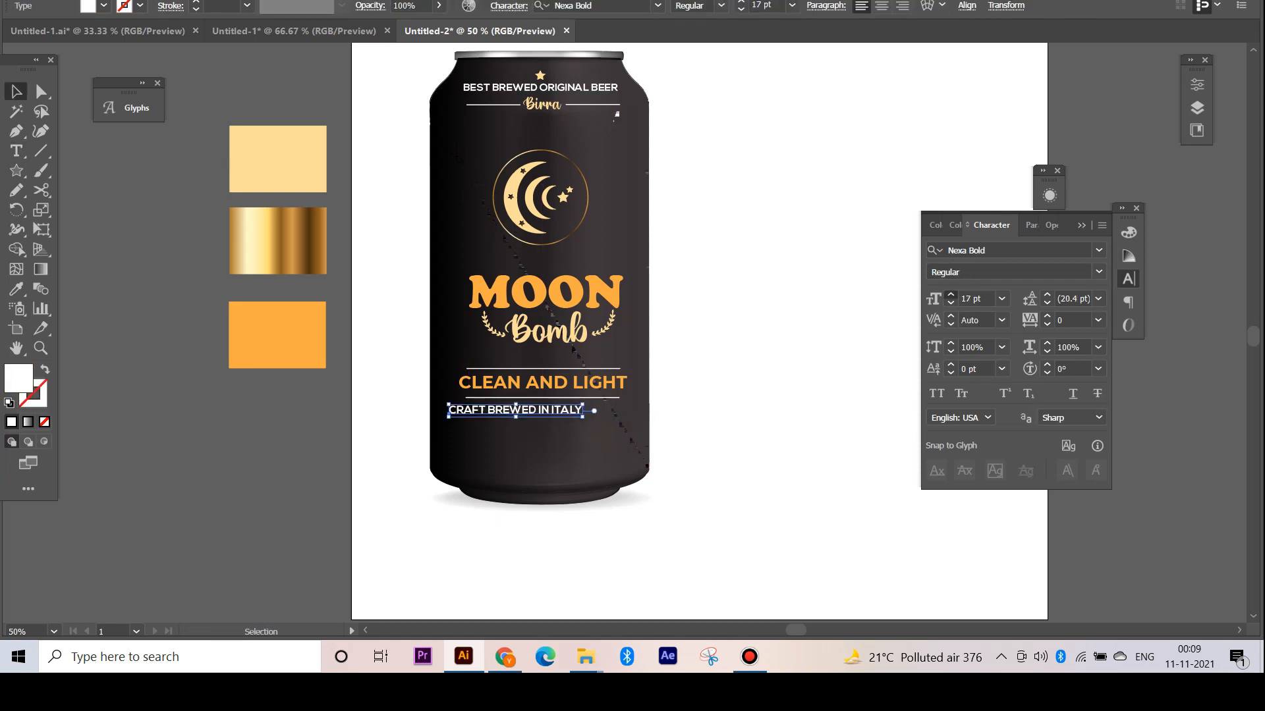
left_click_drag(590, 409, 548, 472)
left_click(950, 302)
Add the text "490 ml" beneath CRAFT BREWED IN ITALY
left_click(705, 425)
double_click(620, 426)
type("490 ml")
key("Escape")
Change the copied text near the can's base to "BREWING CO."
left_click(705, 368)
double_click(552, 473)
key("ctrl+a")
type("B")
left_click(17, 92)
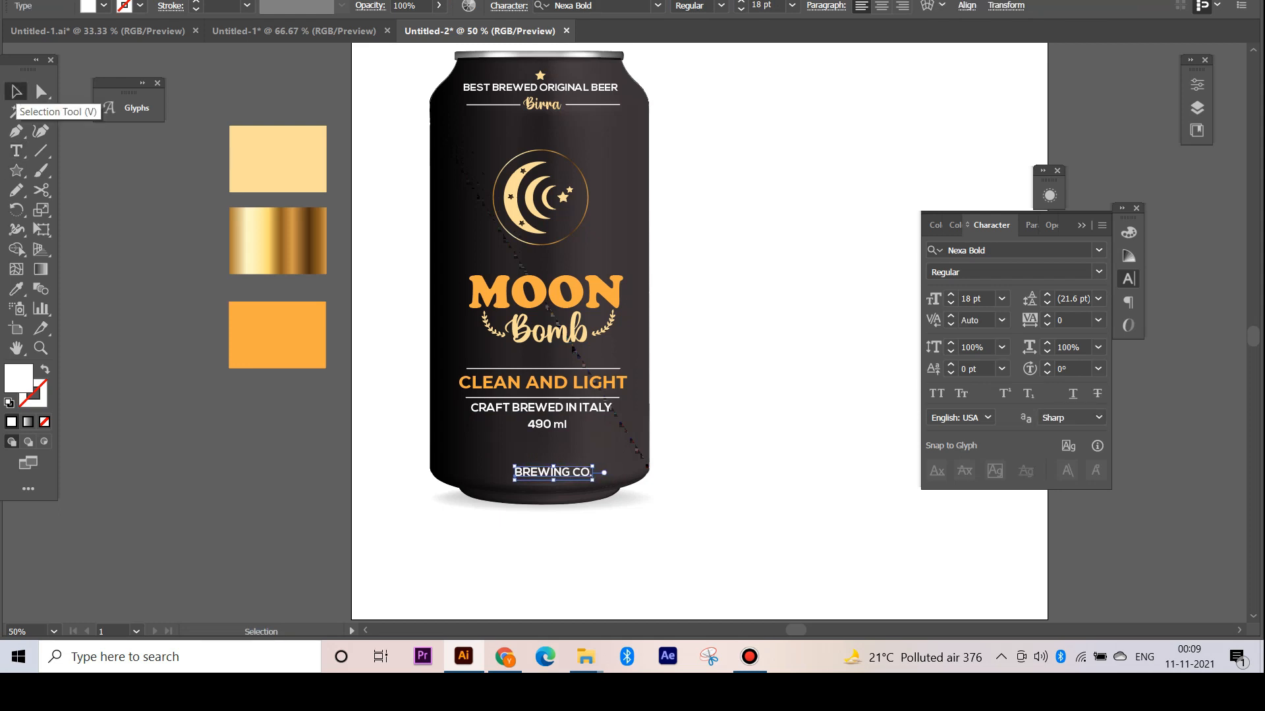
Copy the top star to just above BREWING CO. and align the star and text
left_click(698, 230)
left_click_drag(540, 76, 544, 456)
left_click_drag(550, 462, 556, 463)
left_click(561, 472, "shift")
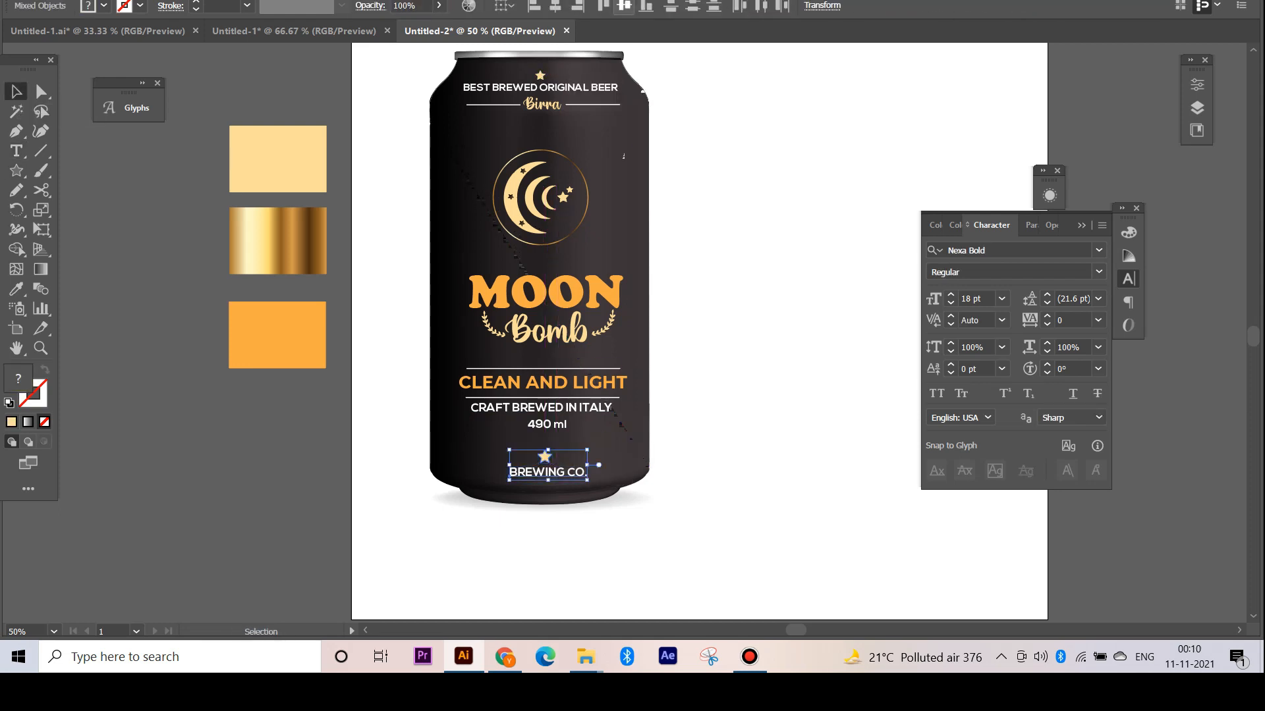
left_click(708, 6)
left_click(705, 263)
Copy the two leafy branches to either side of the lower star and nudge the pair down
left_click_drag(611, 321, 576, 449)
left_click_drag(496, 333, 523, 460)
left_click(574, 453, "shift")
key("ctrl+plus")
key("ctrl+plus")
key("ctrl+plus")
key("Down")
key("Down")
key("Down")
key("Down")
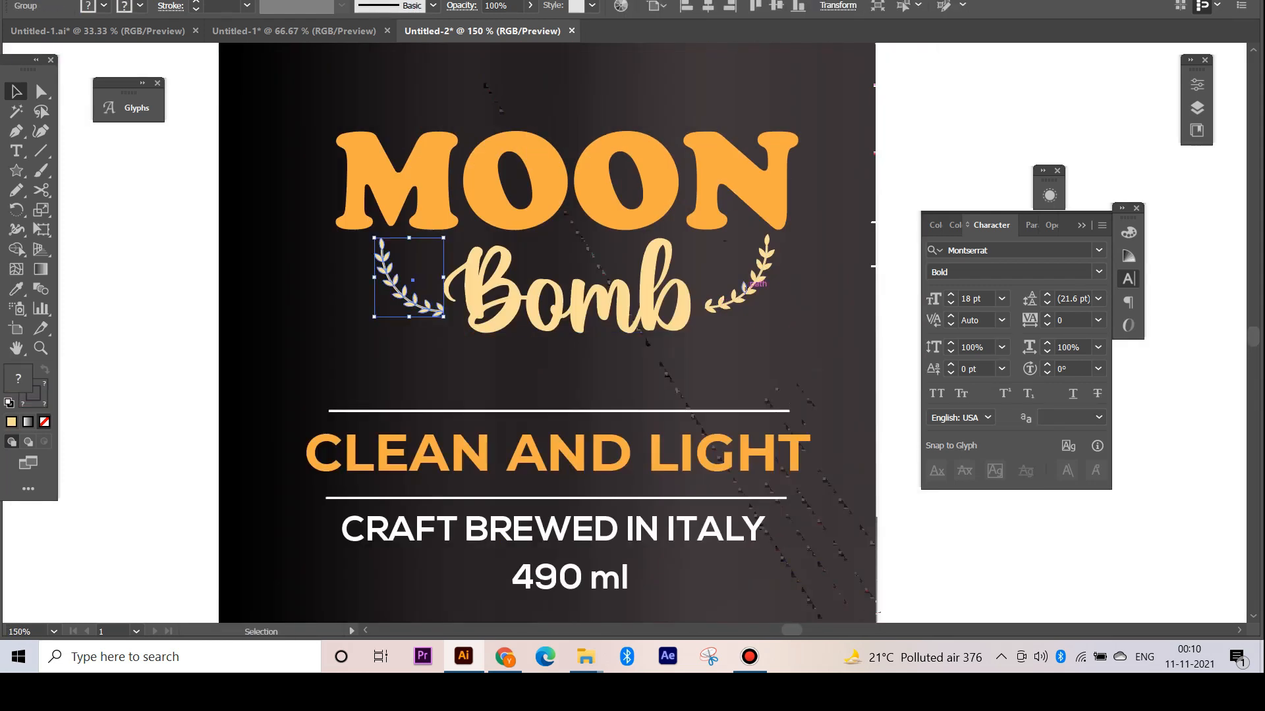
Recolour both branches beside "Bomb" with the white sampled from the CRAFT BREWED IN ITALY text
left_click(745, 289, "shift")
key("i")
left_click(554, 529)
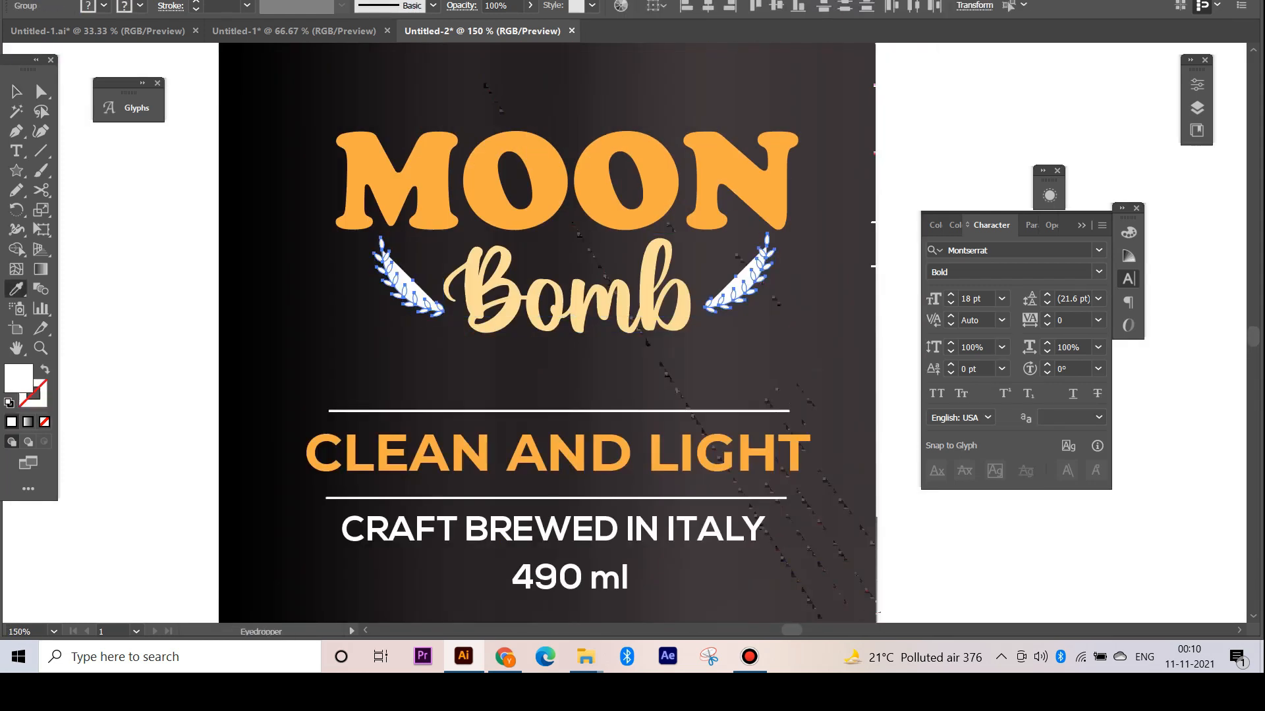
Select the stem within the branch beside "Bomb" and swap its white fill to its stroke
key("v")
right_click(423, 308)
left_click(466, 455)
left_click(403, 284)
key("shift+x")
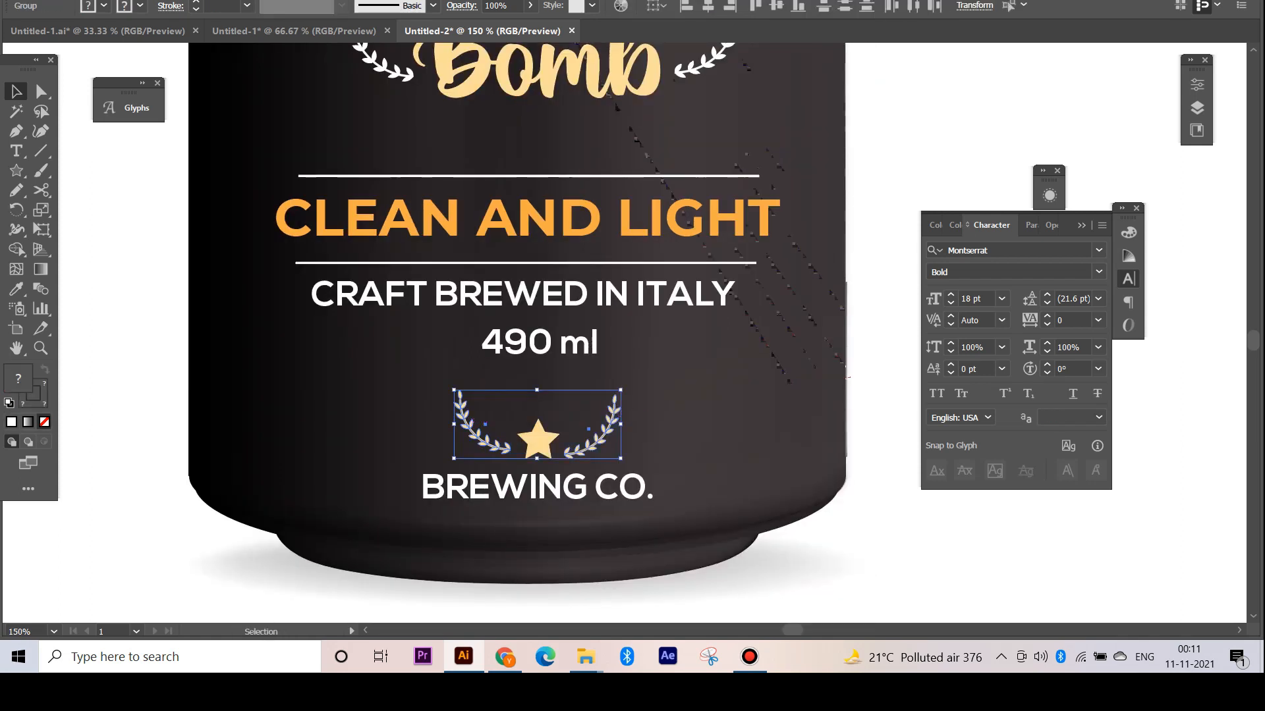
Swap the white fill to the stroke on the stem within the branch right of the lower star
key("shift+x")
key("shift+x")
left_click(591, 432)
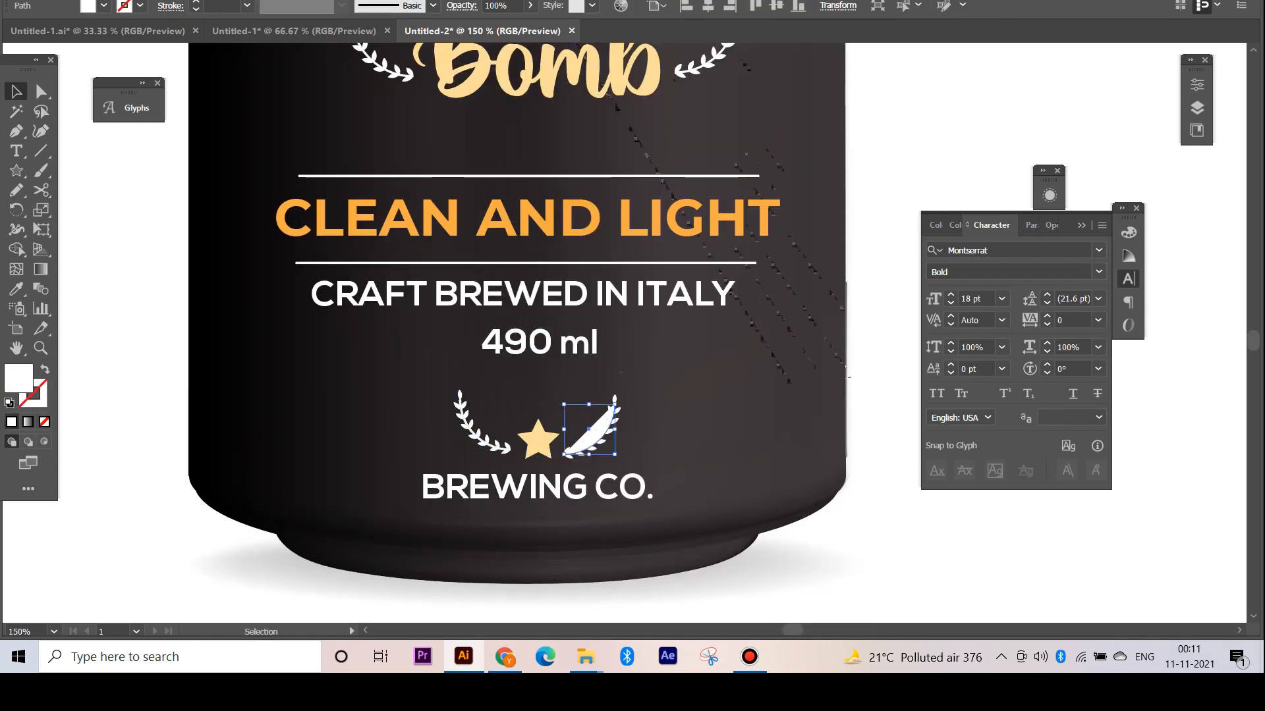
key("shift+x")
left_click(886, 368)
key("ctrl+minus")
key("ctrl+minus")
key("ctrl+minus")
left_click_drag(698, 267, 654, 393)
left_click_drag(718, 349, 613, 334)
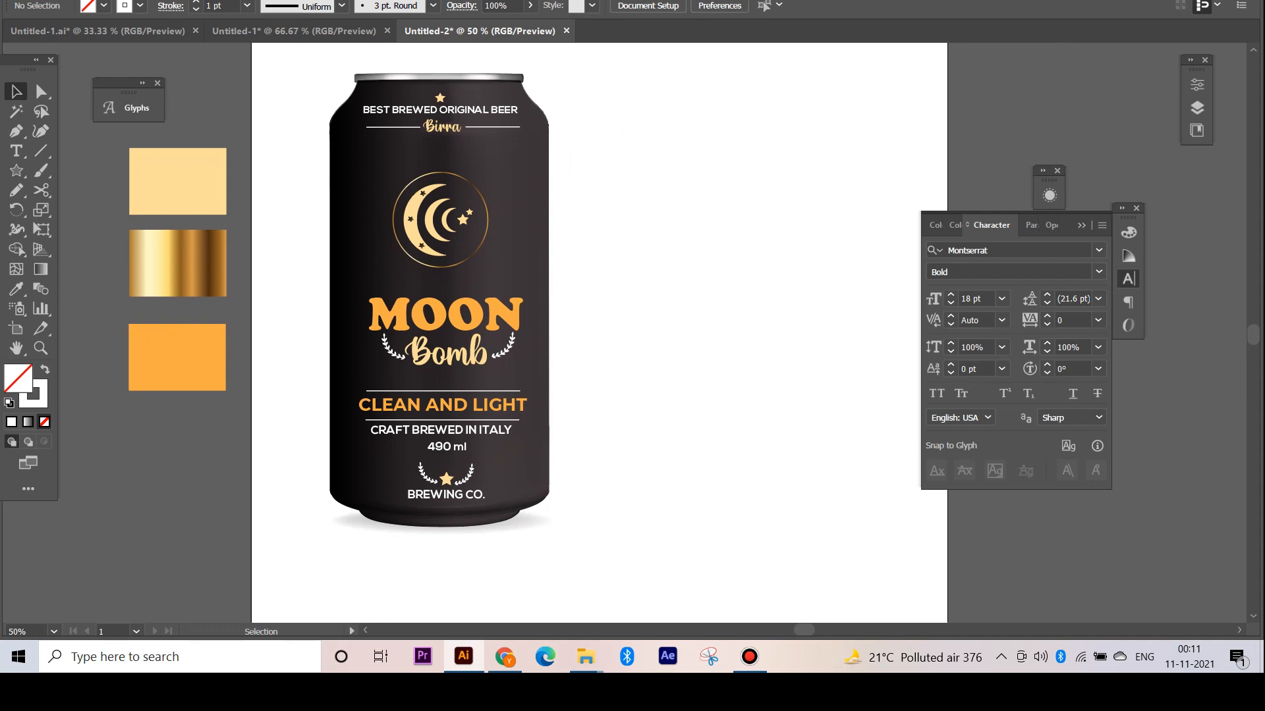
Unlock all artwork and duplicate the complete labelled can beside the original
key("ctrl+alt+2")
left_click_drag(301, 67, 633, 527)
left_click(659, 277)
left_click_drag(632, 395, 543, 398)
left_click_drag(355, 307, 586, 306)
left_click(771, 297)
left_click_drag(758, 296, 755, 310)
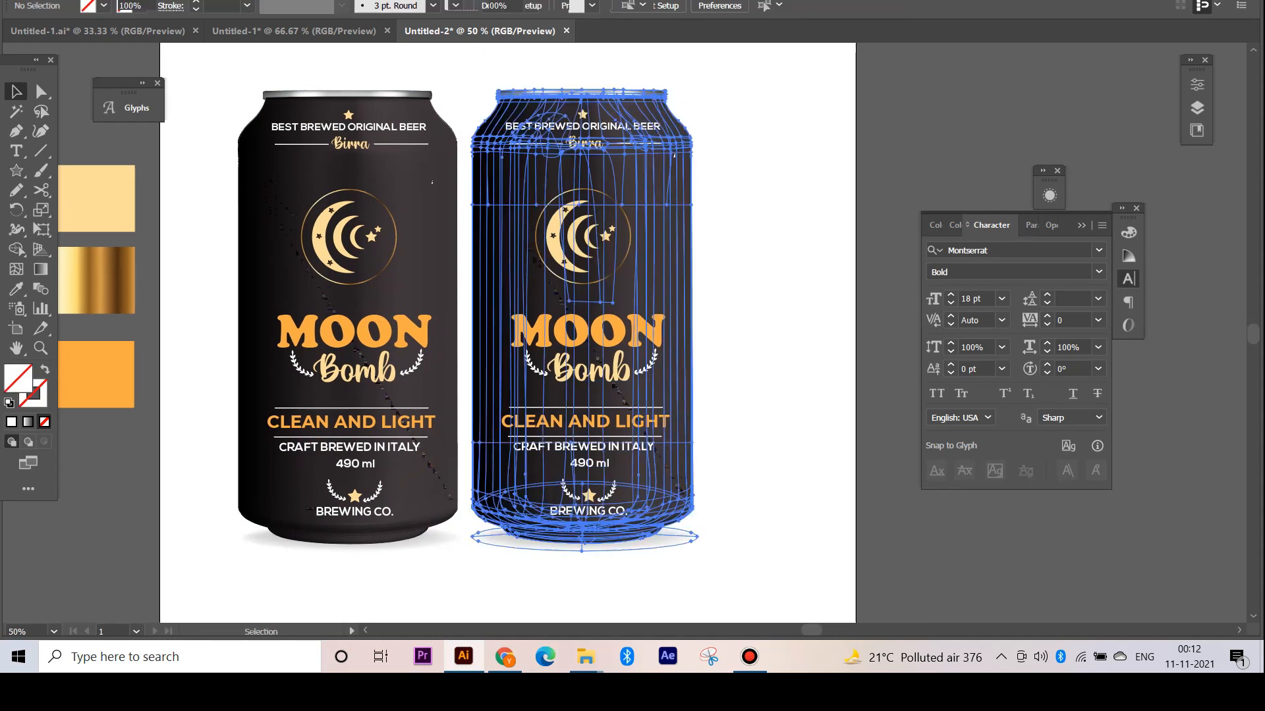
Lock the second can's body and delete all of the label artwork on it
left_click(659, 277)
key("ctrl+2")
left_click_drag(484, 103, 733, 535)
key("Delete")
Add the text INGREDIENTS to the blank can, set it in Agency FB and place it near the can's upper part
key("t")
left_click(551, 291)
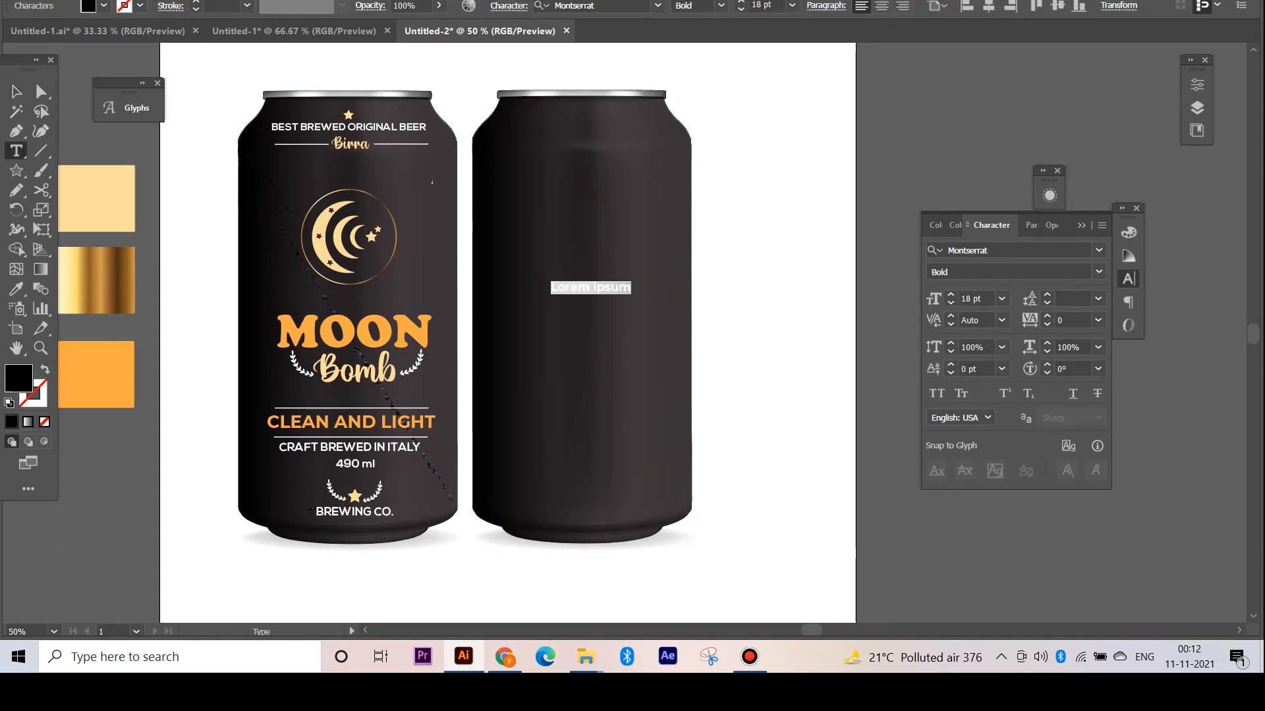
key("Escape")
left_click(1098, 250)
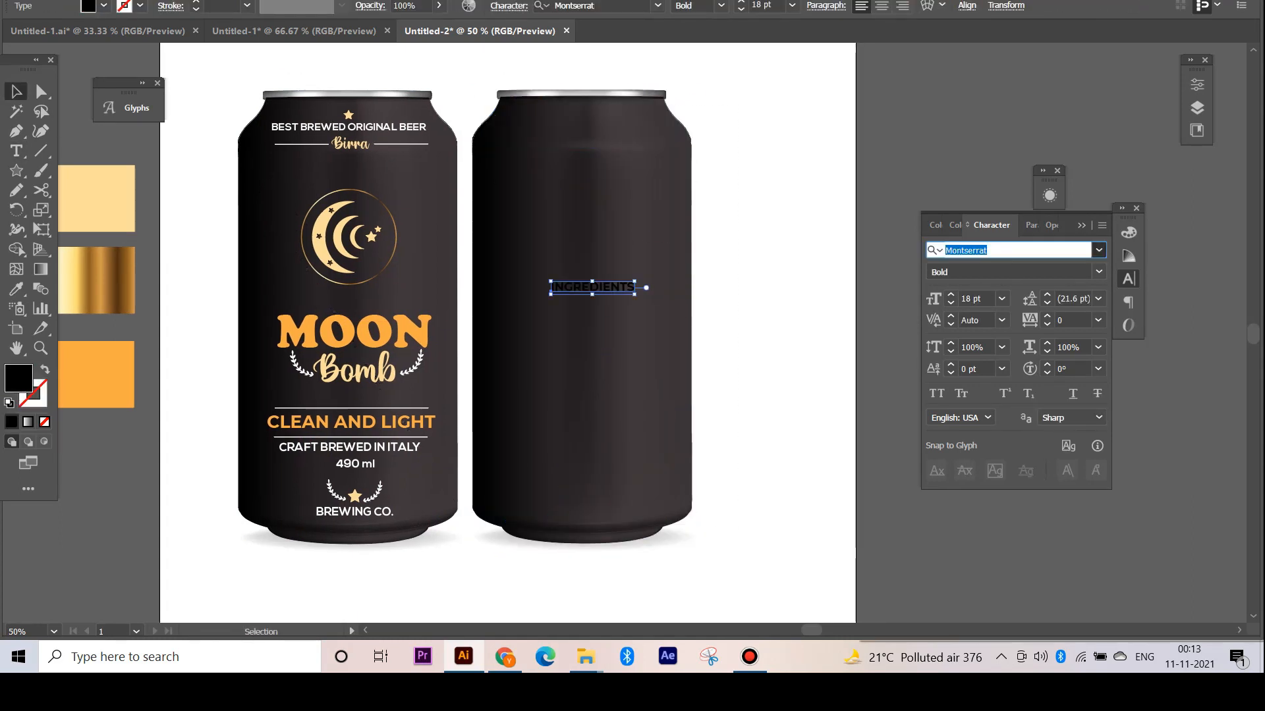
type("AG")
key("Return")
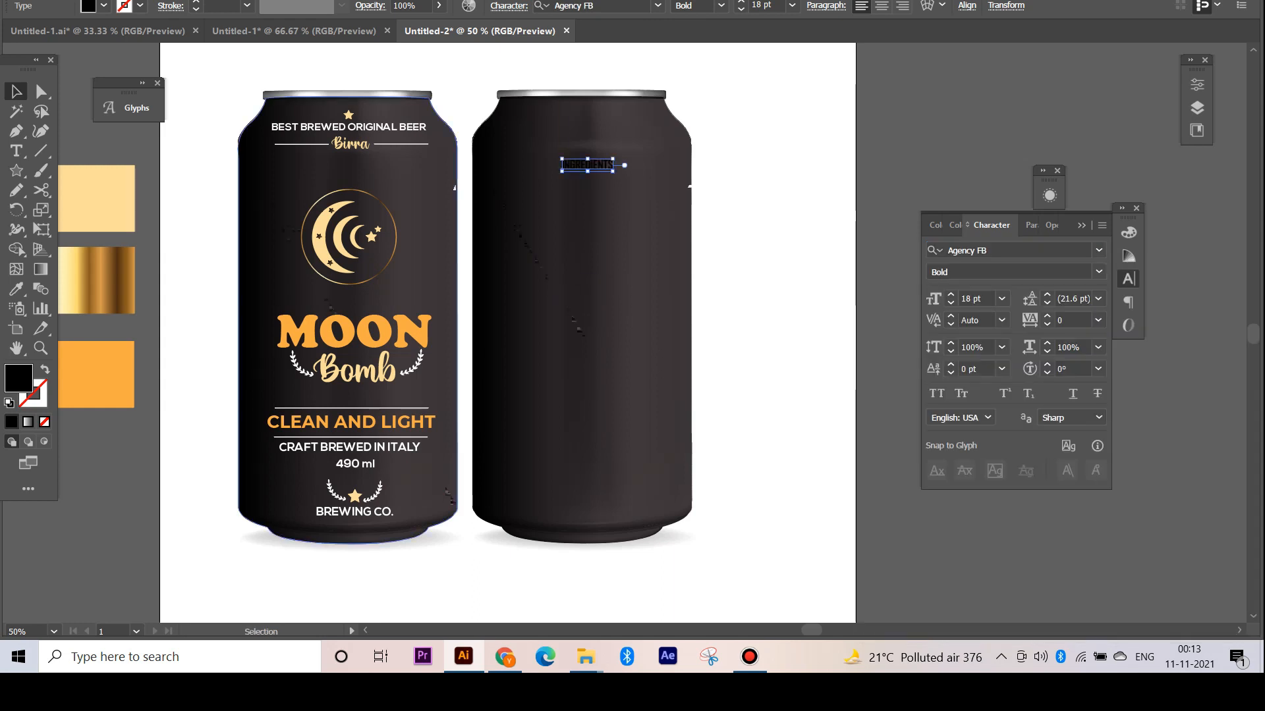
Style INGREDIENTS at 27 pt in the pale cream swatch colour, add a colon, and place a copy of the heading just beneath
key("i")
left_click(98, 200)
left_click_drag(592, 164, 548, 185)
double_click(622, 163)
type(":")
left_click(16, 91)
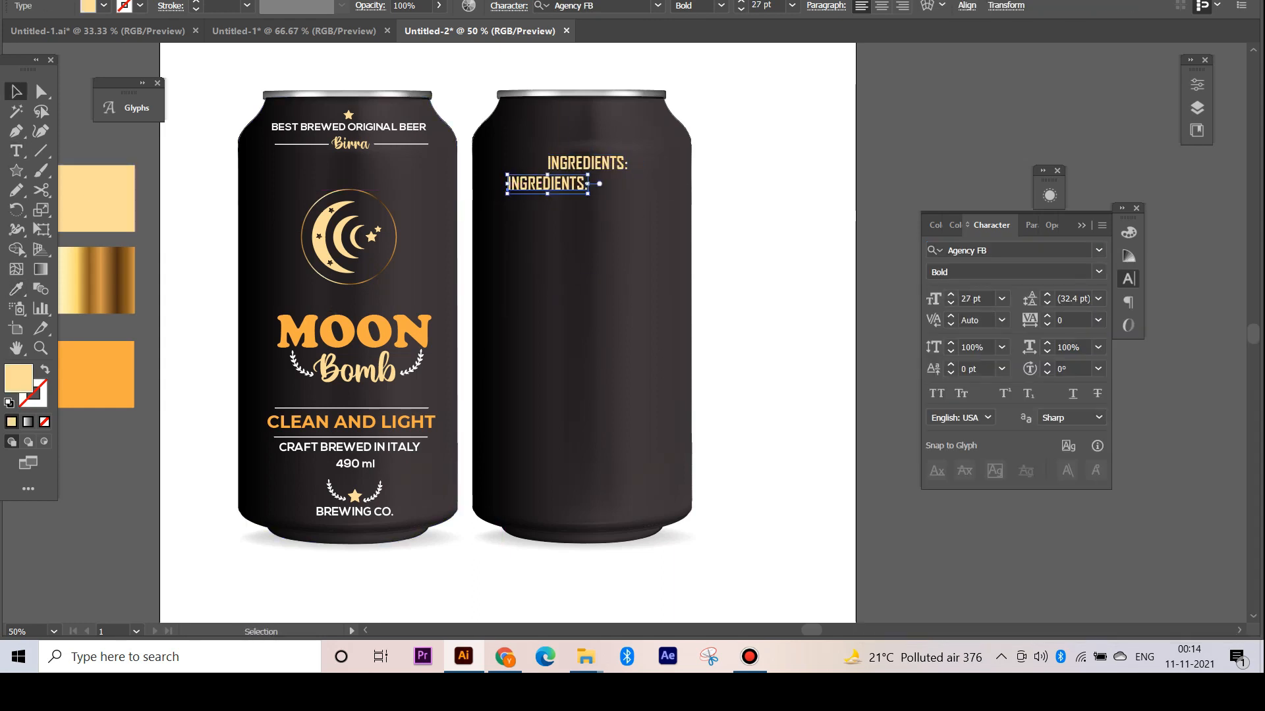
Set the copied heading beneath INGREDIENTS: to 22 pt Regular
left_click(950, 303)
left_click(950, 303)
left_click(951, 303)
left_click(1098, 272)
left_click(967, 288)
Replace the copy with "CARBONATED WATER, PURE CANE SUGAR 100% FRESH GINGER, AND CITRIC ACID" on two lines and centre-align it
triple_click(537, 185)
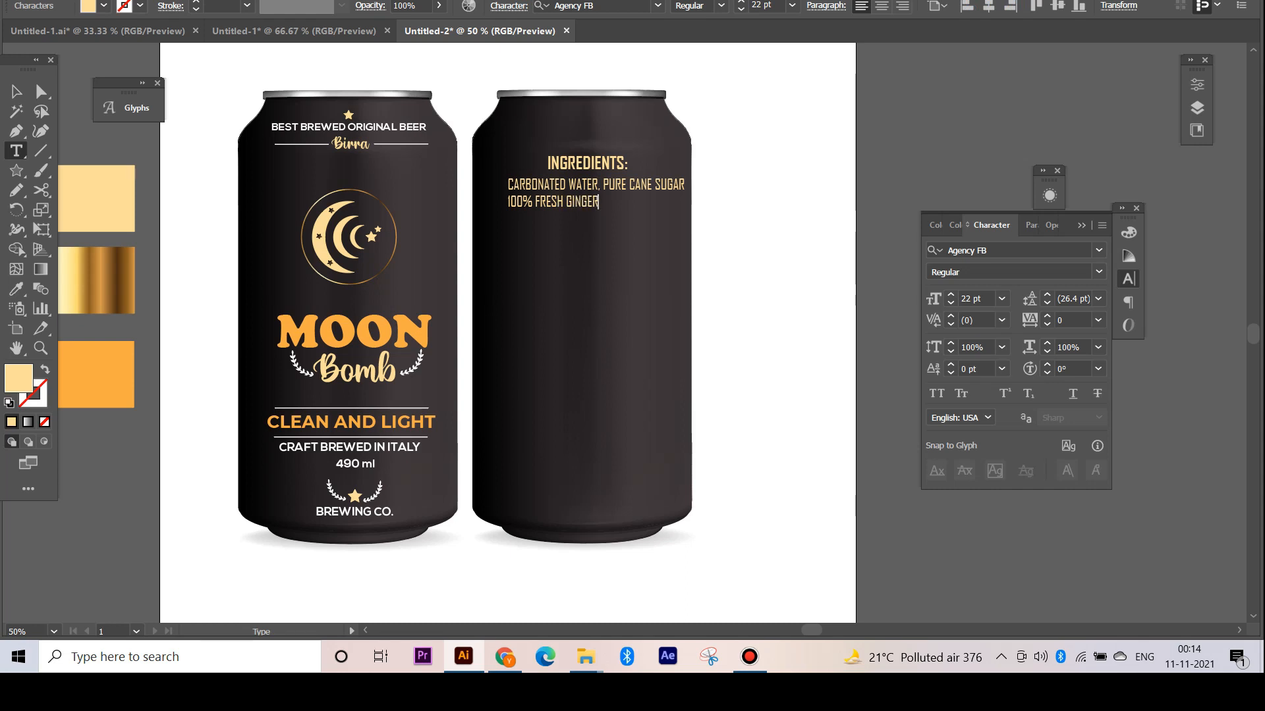
type("ID")
left_click(17, 91)
left_click(1031, 225)
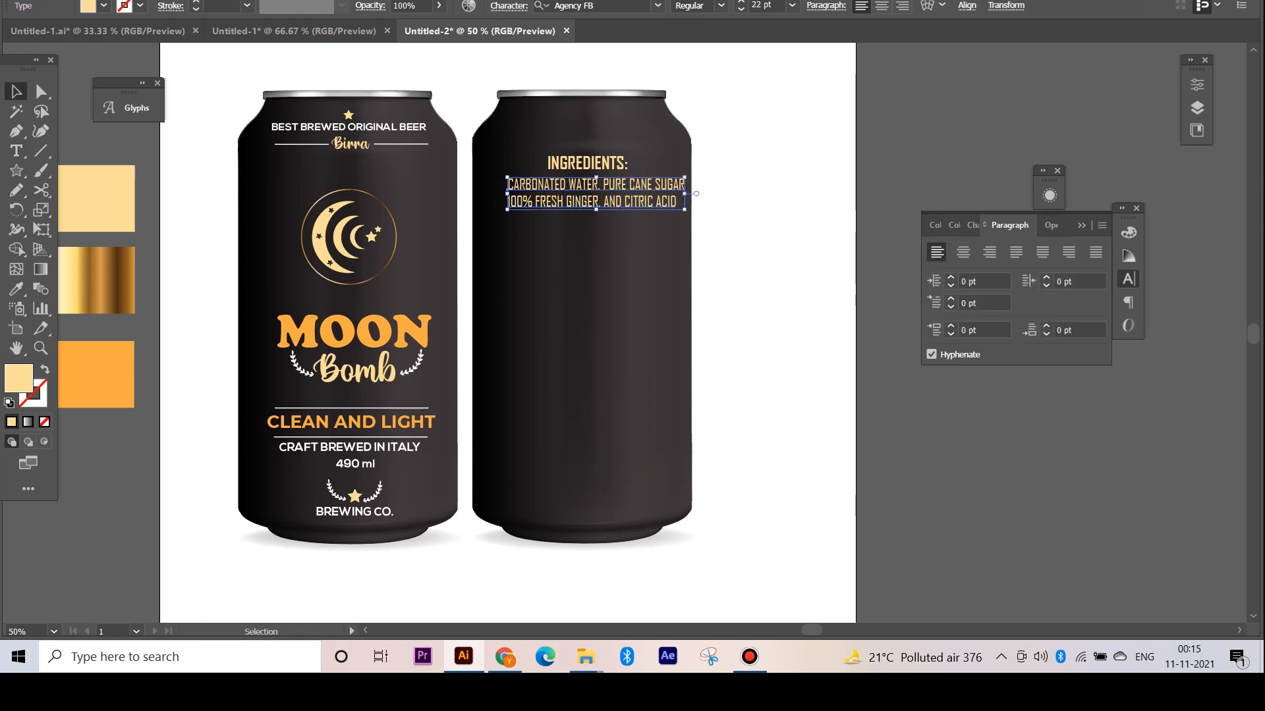
left_click(963, 252)
left_click(969, 225)
Copy the INGREDIENTS: heading below the ingredients text and recolour the ingredients text white
left_click_drag(555, 185, 619, 223)
key("Up")
key("Up")
key("Up")
key("i")
left_click(727, 197)
Change the copied heading to NUTRITION FACTS: and nudge it left to sit centred under the ingredients
key("v")
double_click(619, 223)
key("ctrl+a")
type("NU")
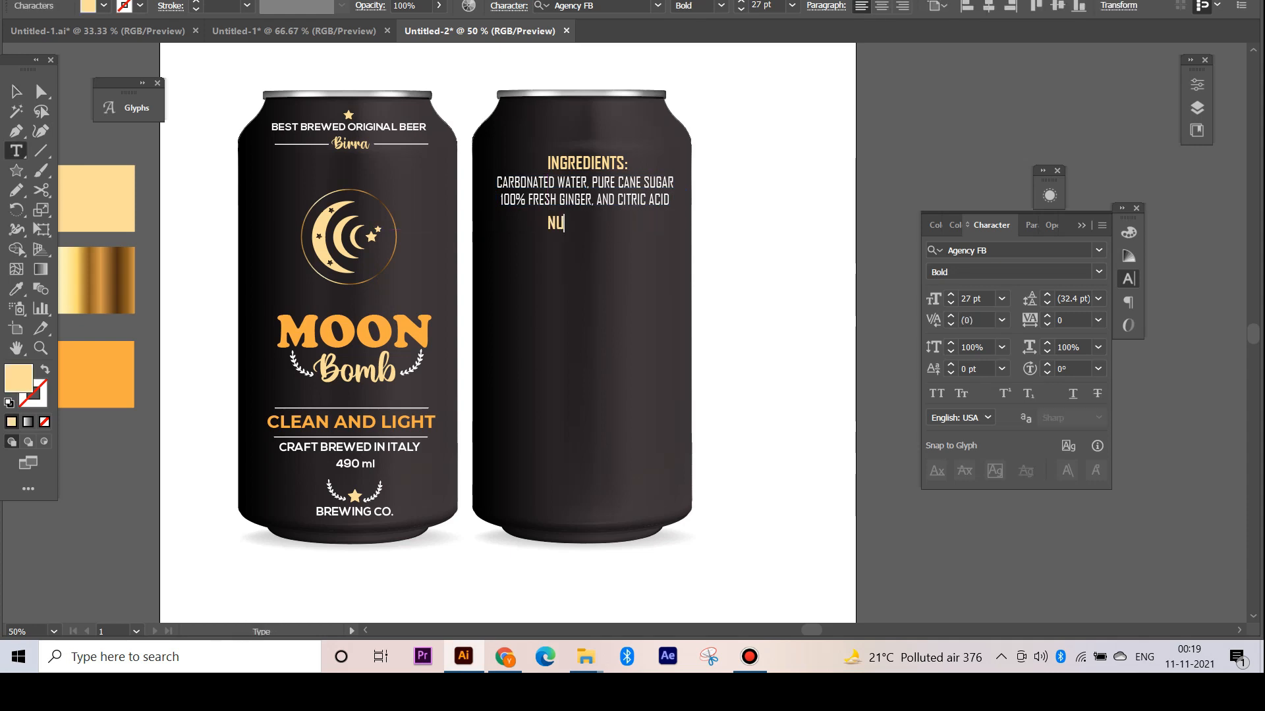
type("TRITION FACTS:")
left_click(17, 92)
key("Left")
key("Left")
key("Left")
key("Left")
key("Left")
key("Left")
key("Left")
key("Left")
key("Left")
key("Left")
key("Left")
key("Left")
key("Left")
key("Left")
key("Left")
key("Left")
key("Left")
key("Left")
key("Left")
key("Left")
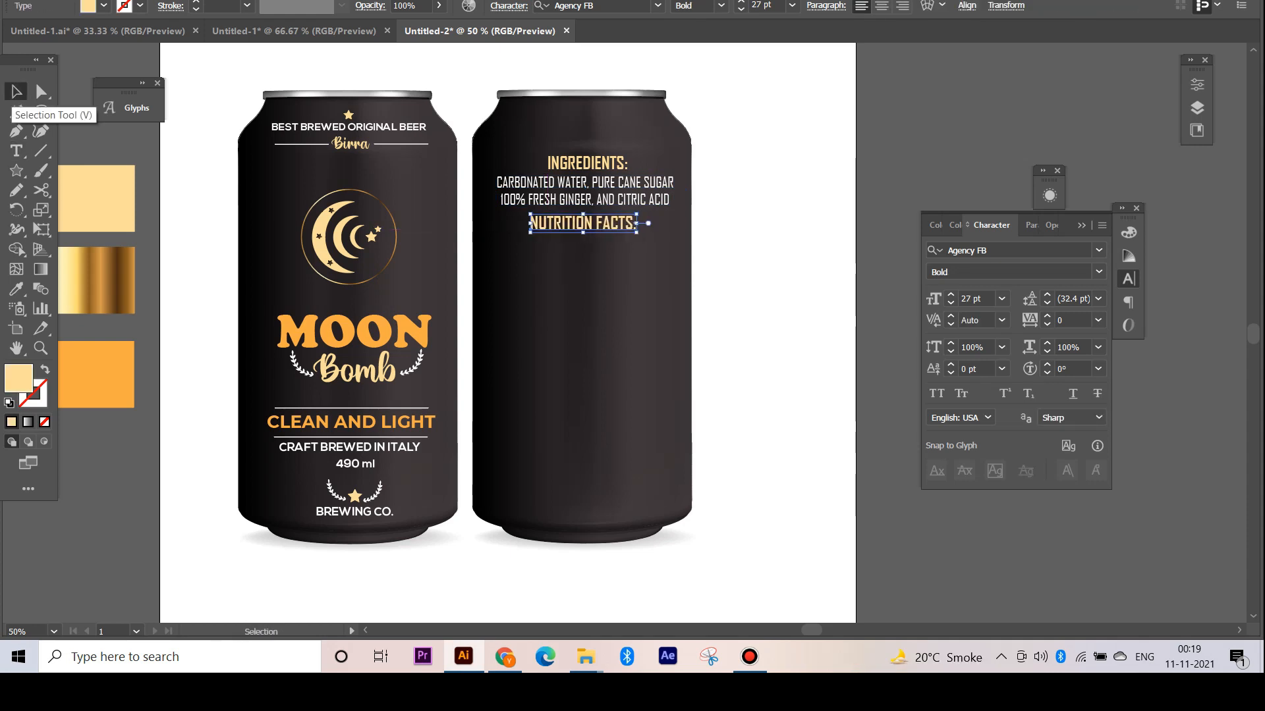
Copy the ingredients text beneath NUTRITION FACTS: and align both headings and both text blocks on a common vertical centre
left_click_drag(585, 183, 581, 244)
left_click(586, 165)
left_click(584, 184, "shift")
left_click(582, 224, "shift")
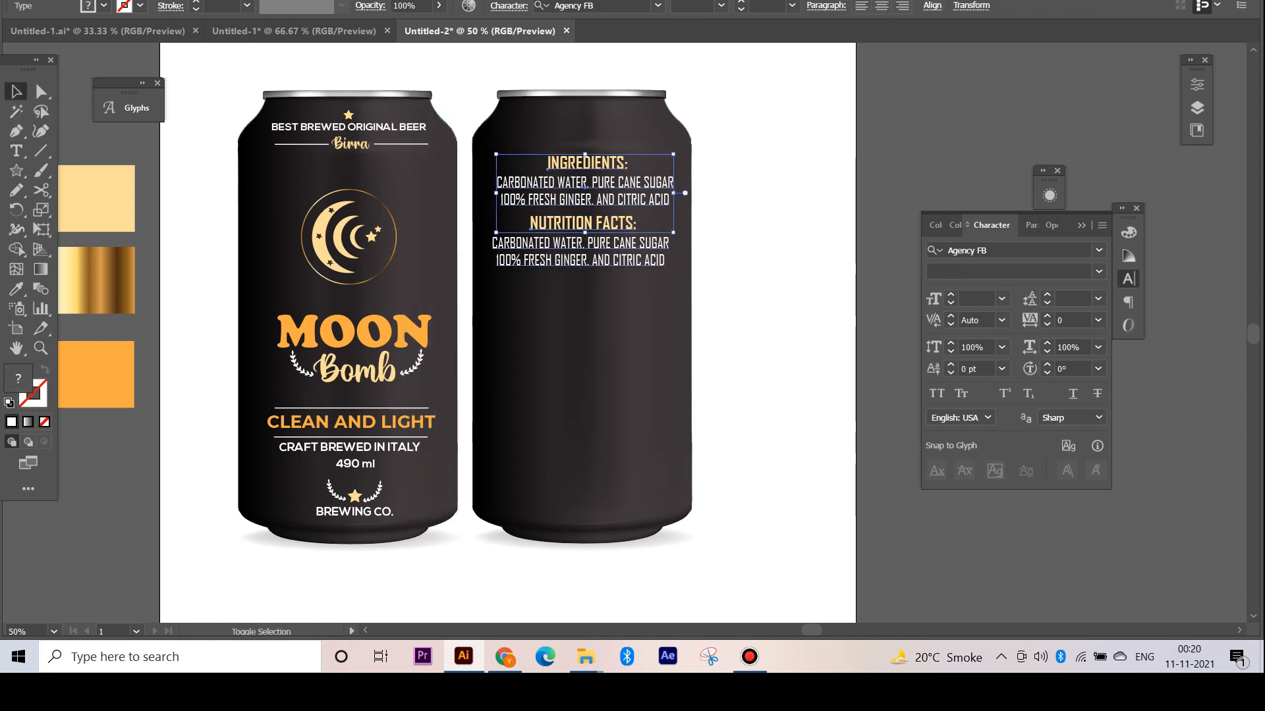
left_click(581, 247, "shift")
left_click(966, 6)
left_click(788, 38)
left_click(546, 280)
Replace the lower text with "Serv. Size: 12fl.oz (490 ml) servings: 1 Amount Per Servings: Calories 160. Calories fron fat 0. Total Fat 0g (0% DV)"
double_click(514, 245)
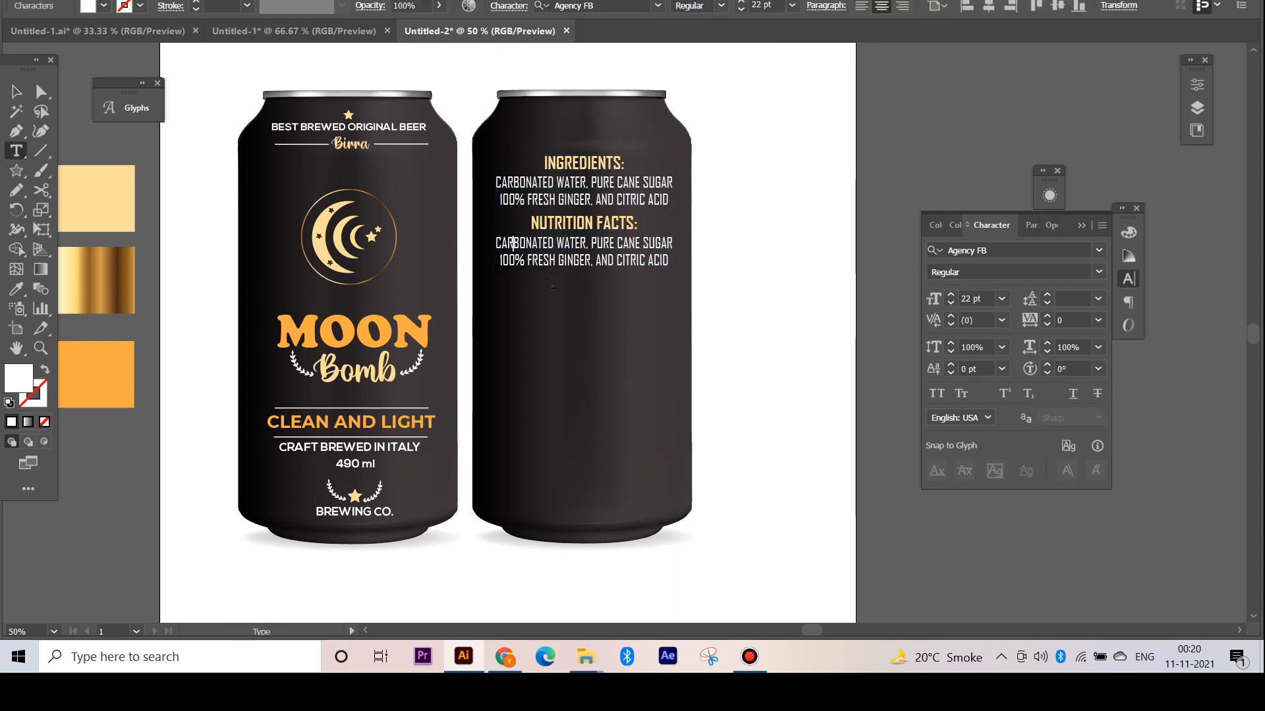
key("ctrl+a")
key("Escape")
key("Return")
type("Ser")
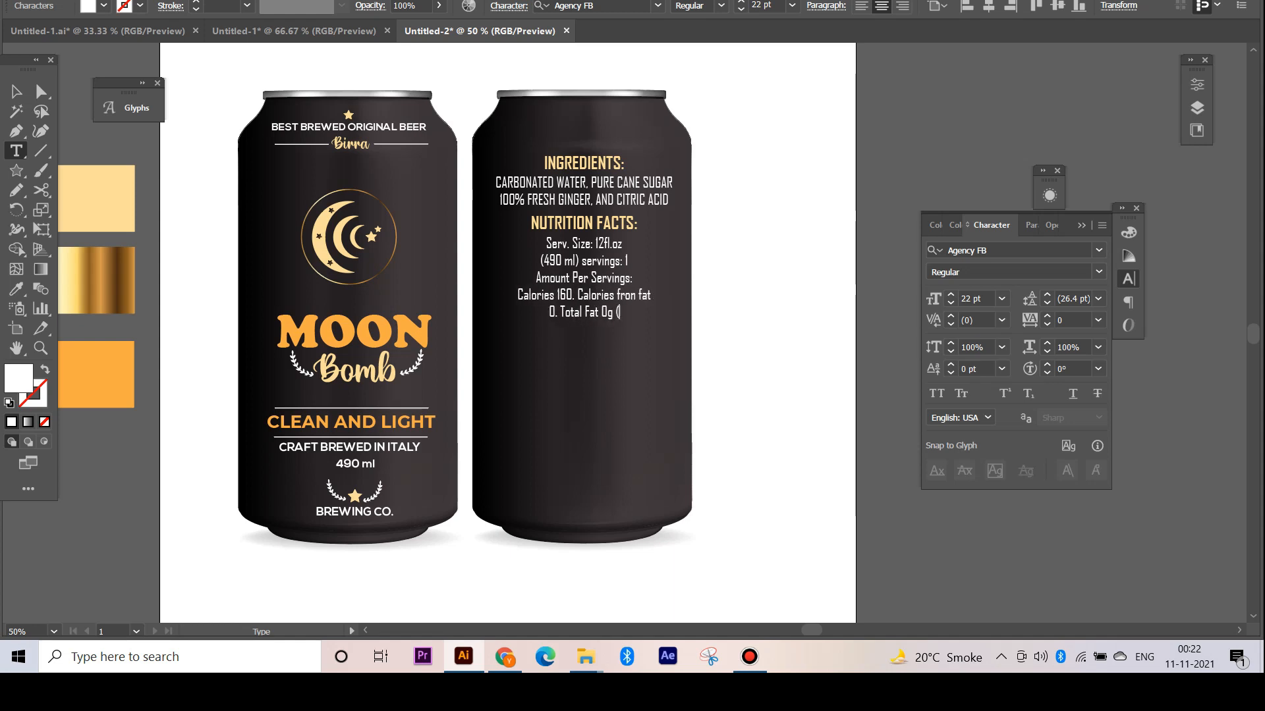
type("0% DV)")
key("Escape")
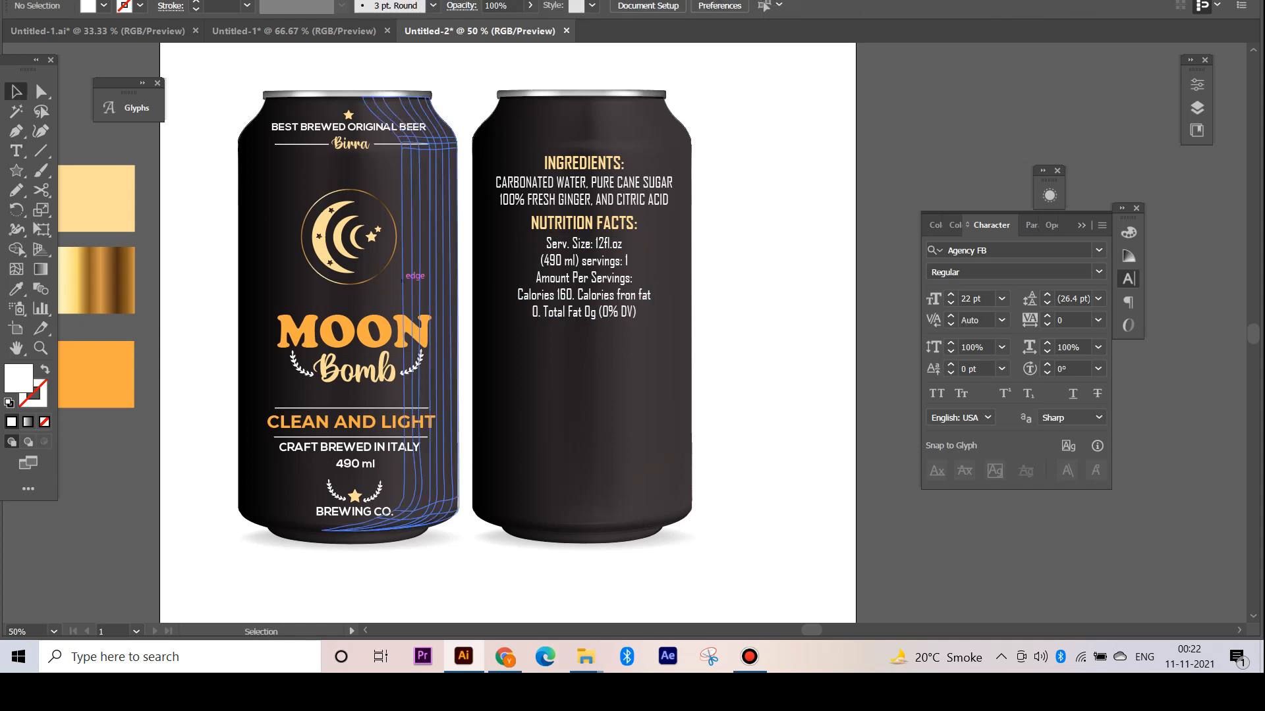
Draw thin white horizontal divider lines beside the INGREDIENTS: heading
left_click(41, 151)
mouse_move(541, 162)
left_mouse_down()
mouse_move(497, 163)
mouse_move(581, 174)
mouse_move(664, 163)
mouse_move(527, 221)
left_mouse_up()
left_click(11, 422)
left_click(45, 370)
Place matching divider lines on both sides of NUTRITION FACTS:, shortening them to fit and nudging them up
left_click(16, 91)
left_click_drag(485, 221, 498, 222)
left_click_drag(653, 164, 666, 225)
left_click_drag(683, 225, 669, 225)
left_click(687, 224)
left_click(661, 225)
key("Up")
key("Up")
left_click(725, 250)
Lock the bodies of both the front and back cans
left_click(389, 335)
left_click(387, 370, "shift")
left_click(419, 364, "shift")
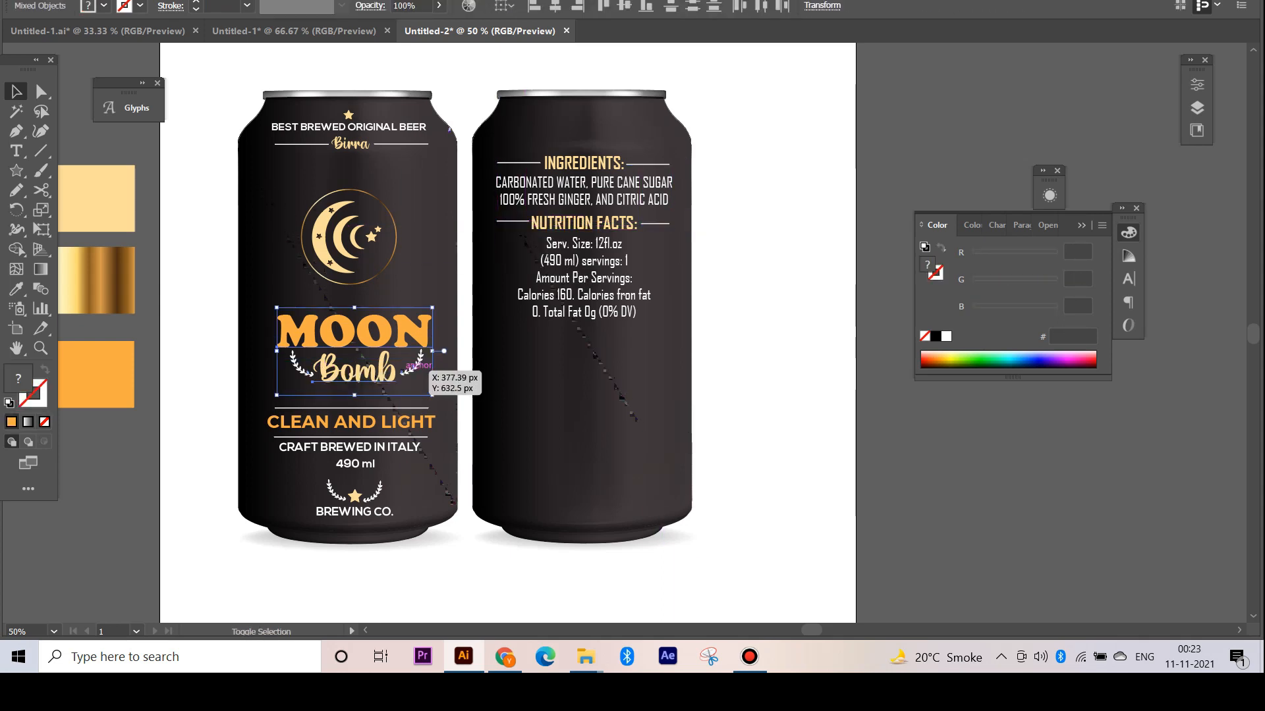
left_click(465, 389)
left_click(447, 329)
key("ctrl+2")
left_click(676, 151)
key("ctrl+2")
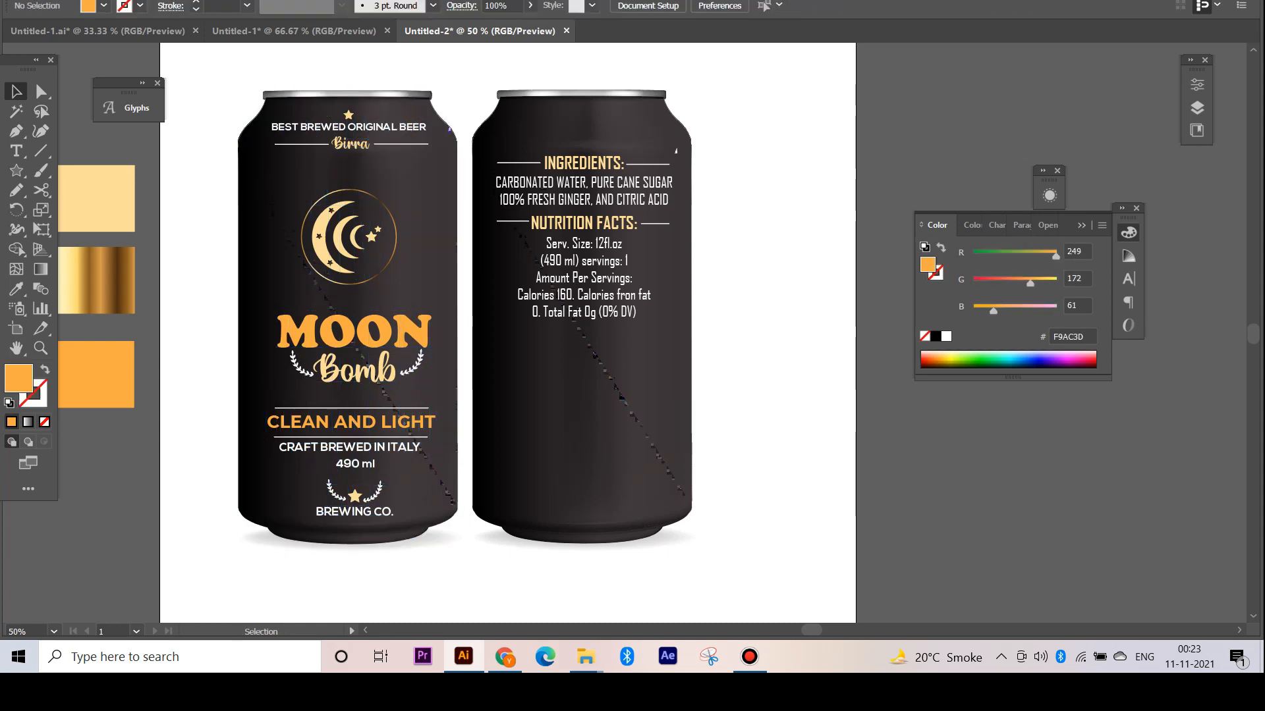
Copy the top star above MOON and below Bomb, and duplicate the starred logo onto the lower half of the back can
left_click_drag(348, 115, 354, 310)
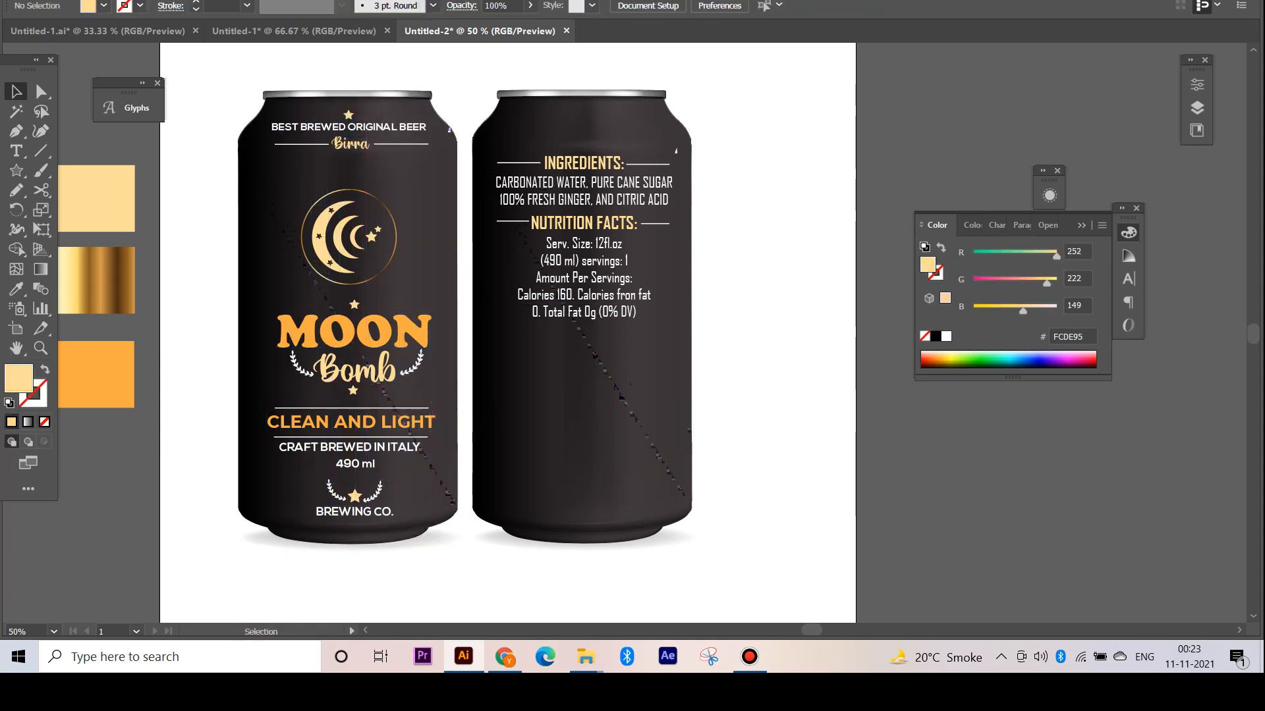
left_click_drag(261, 296, 441, 398)
left_click_drag(422, 361, 650, 454)
left_click_drag(627, 419, 633, 384)
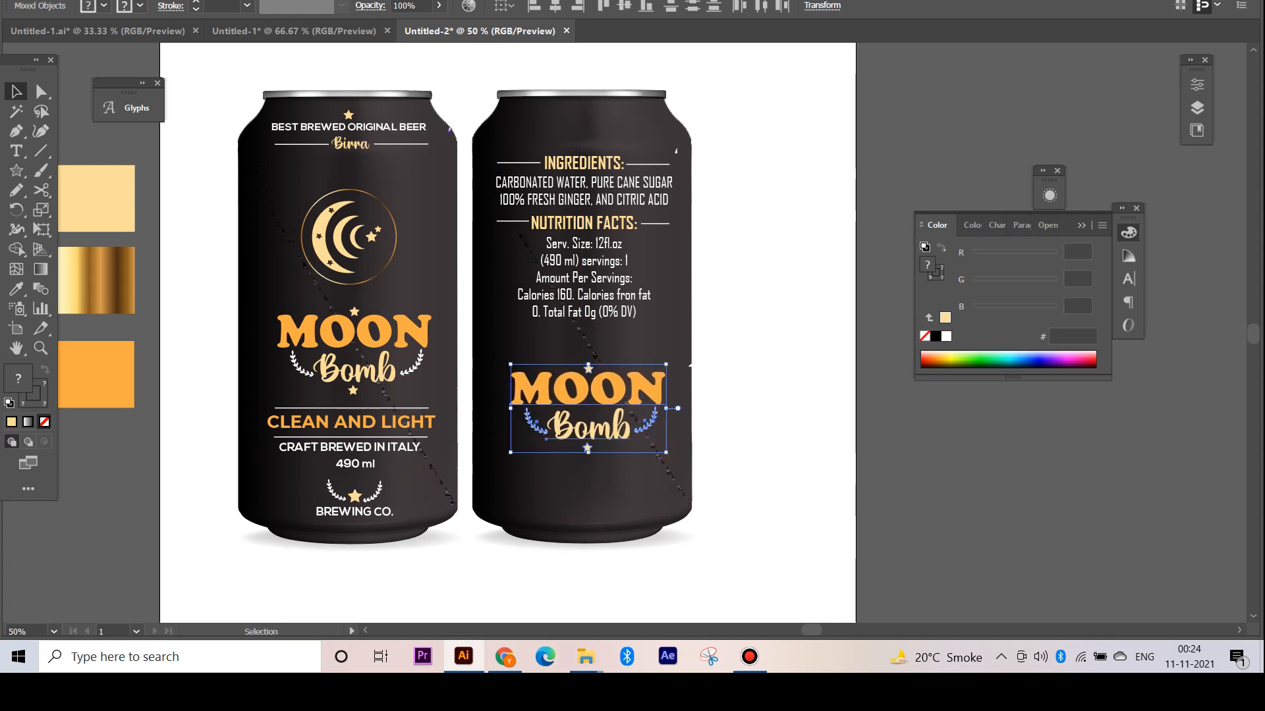
Convert the back can logo's text to outlines and scale the logo down slightly
left_click_drag(512, 364, 525, 372)
key("ctrl+shift+o")
left_click(757, 408)
Move the nutrition heading, its lines and the facts text down, and enlarge the facts text
left_click_drag(487, 213, 675, 323)
left_click_drag(584, 264, 584, 271)
left_click(584, 286)
left_click(1129, 279)
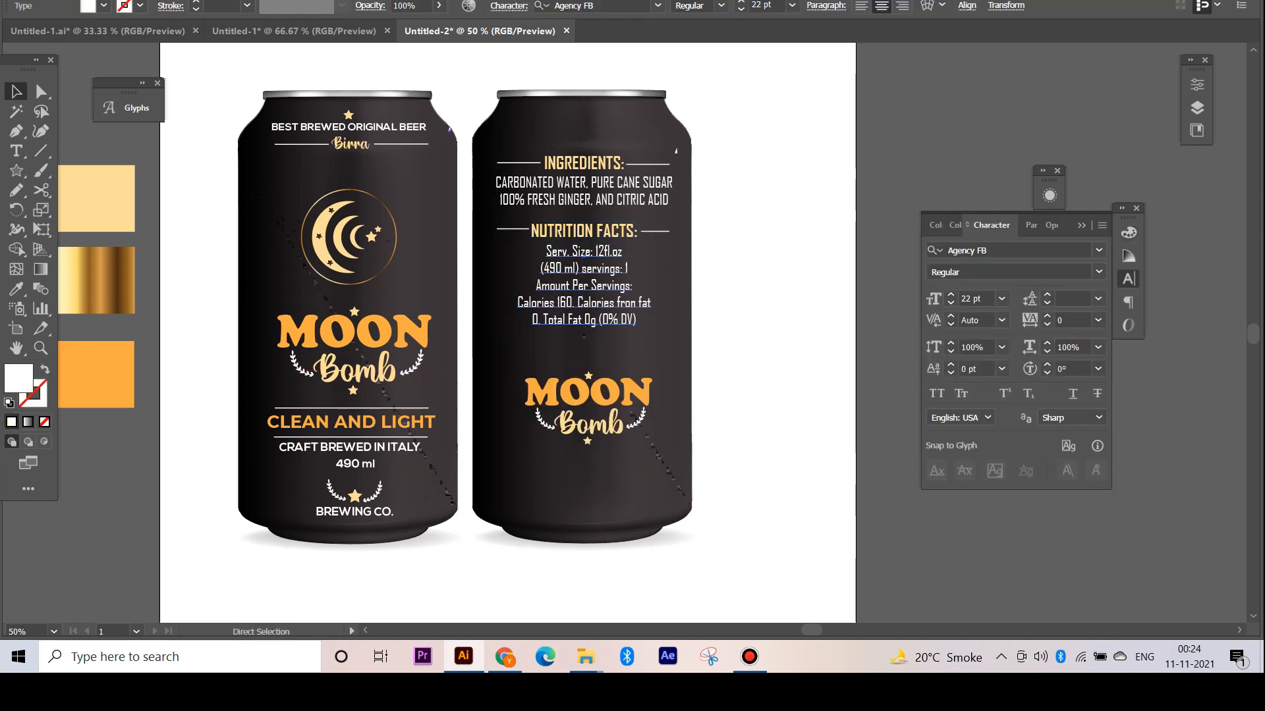
left_click(951, 295)
left_click(951, 296)
left_click_drag(486, 217, 677, 319)
left_click_drag(584, 272, 585, 281)
left_click(584, 301)
Set the ingredients text to 26 pt and shift it slightly to the right
left_click(584, 183)
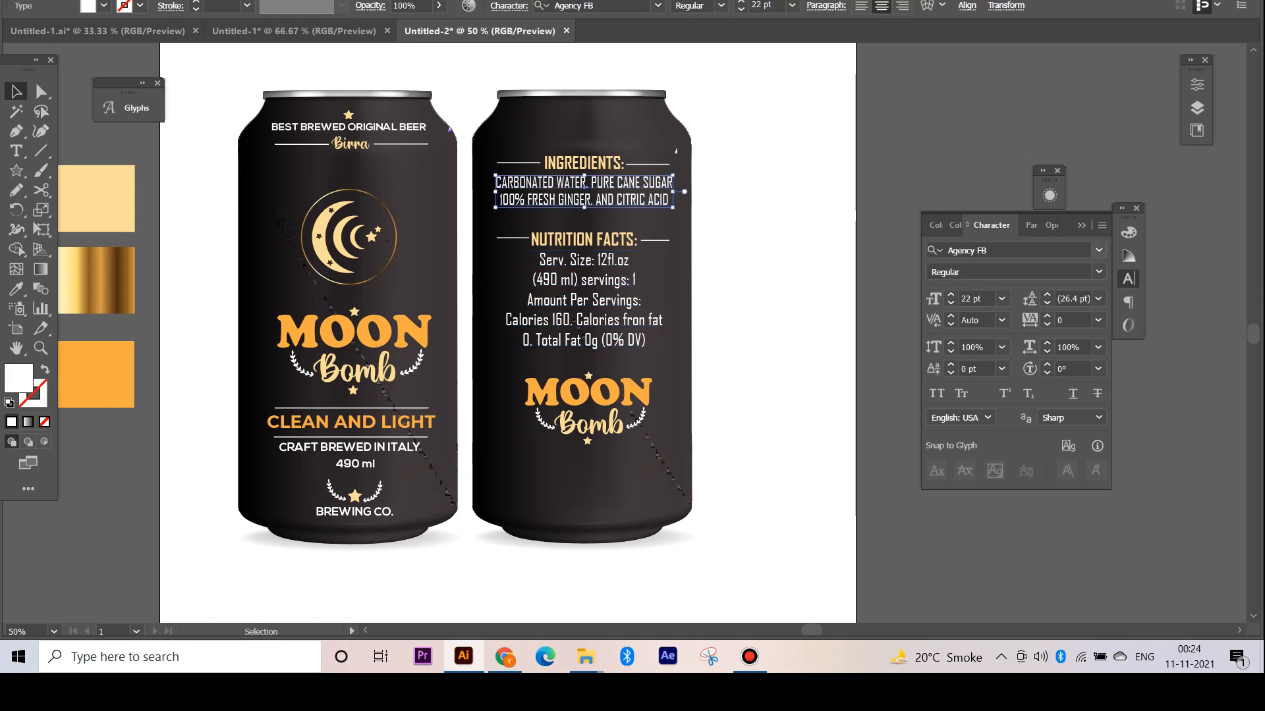
left_click(951, 295)
left_click(951, 295)
left_click(950, 295)
left_click(950, 295)
left_click_drag(584, 183, 594, 183)
Rebreak the ingredients text into three lines, starting the second with SUGAR and the third with CITRIC ACID
double_click(663, 182)
key("Return")
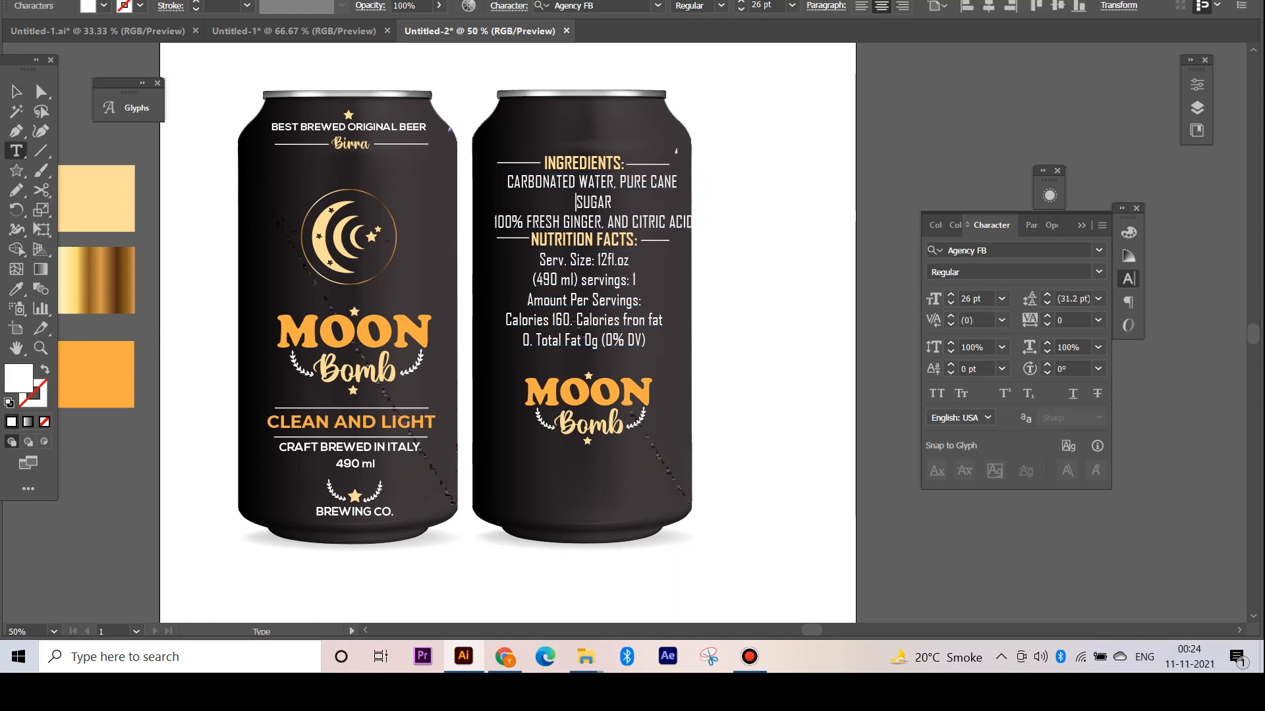
key("Right")
key("Delete")
left_click(648, 202)
key("Return")
key("Escape")
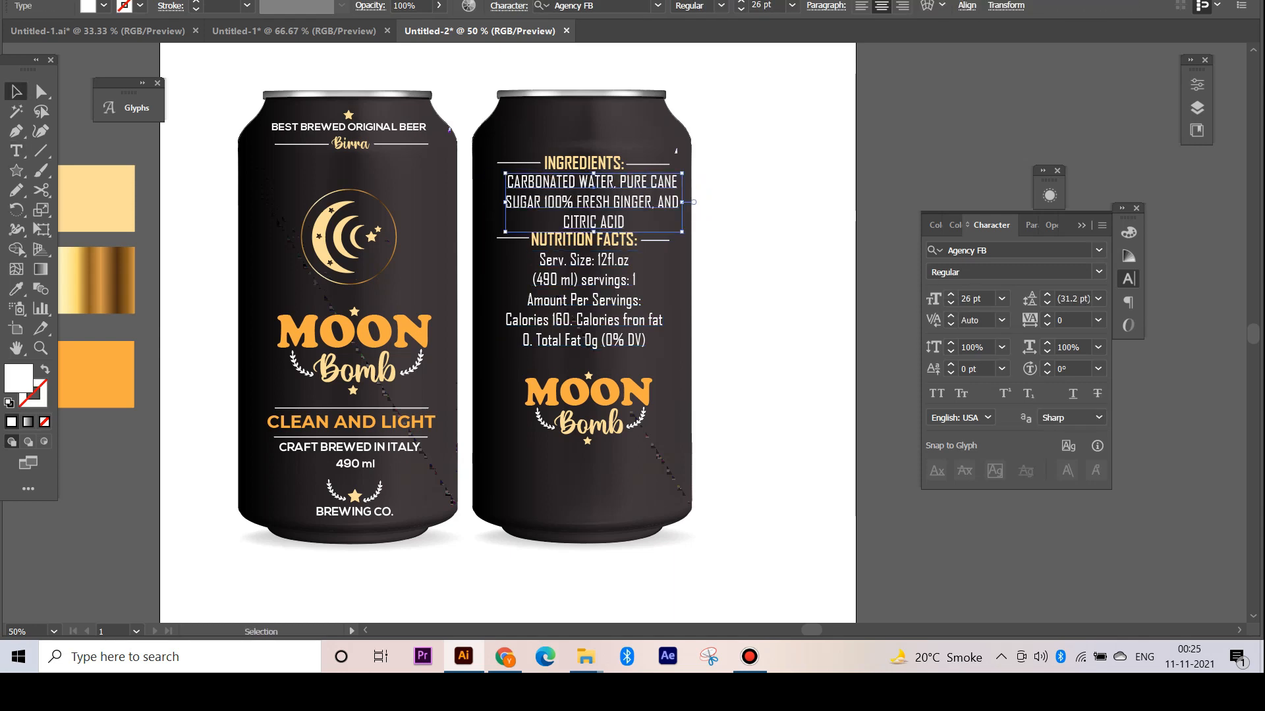
Shift the three-line ingredients text on the back can slightly to the left
key("Left")
key("Left")
key("Left")
key("Left")
key("Left")
key("Left")
key("Left")
key("Left")
key("Left")
key("Left")
key("Left")
key("Left")
Move the nutrition heading, its side lines and the facts text down together, leaving the ingredients text in place
left_click_drag(486, 228, 677, 343)
left_click(588, 202, "shift")
key("Down")
key("Down")
key("Down")
key("Down")
key("Down")
key("Down")
key("Down")
key("Down")
key("Down")
key("Down")
key("Down")
key("Down")
key("Down")
key("Down")
key("Down")
key("Down")
key("Down")
key("Down")
key("Down")
key("Down")
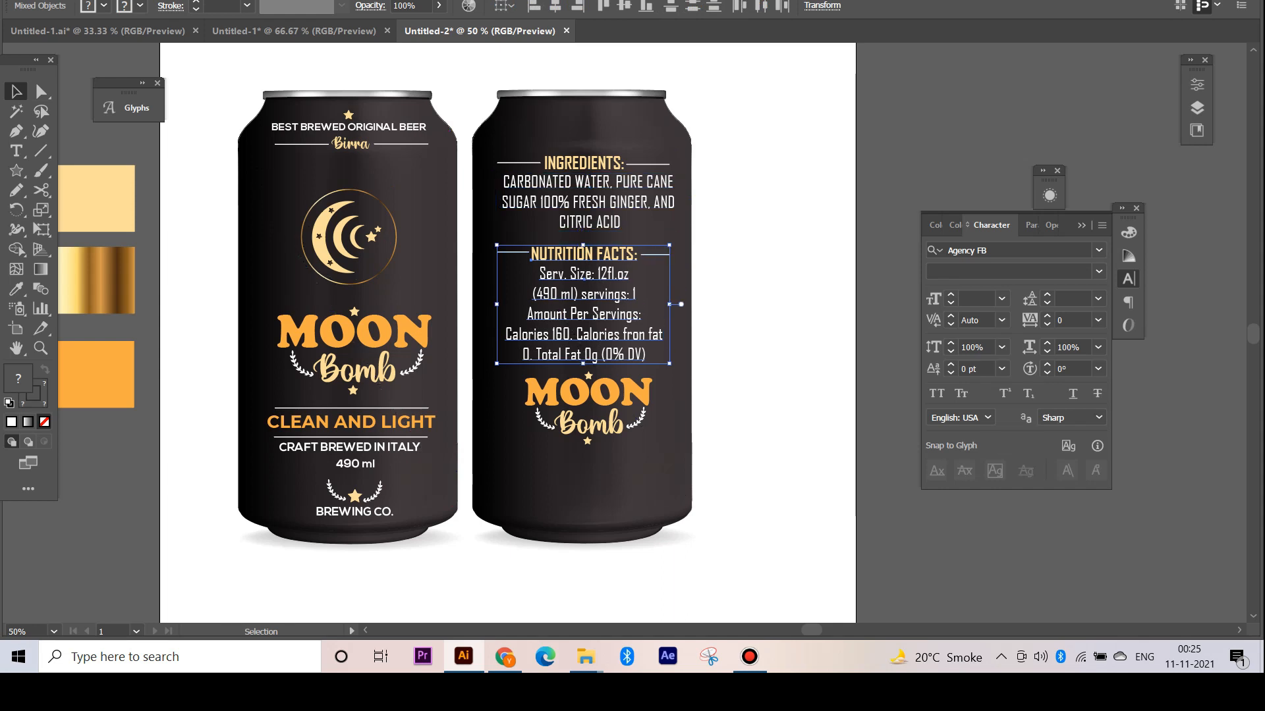
Lower the ingredients text slightly to add space beneath the INGREDIENTS heading
left_click(588, 202)
key("Down")
key("Down")
key("Down")
key("Down")
key("Down")
key("Down")
key("Down")
key("Down")
key("Down")
key("Down")
Align all of the back can's label elements to a common horizontal center and shift them slightly to the left
left_click_drag(490, 138, 731, 528)
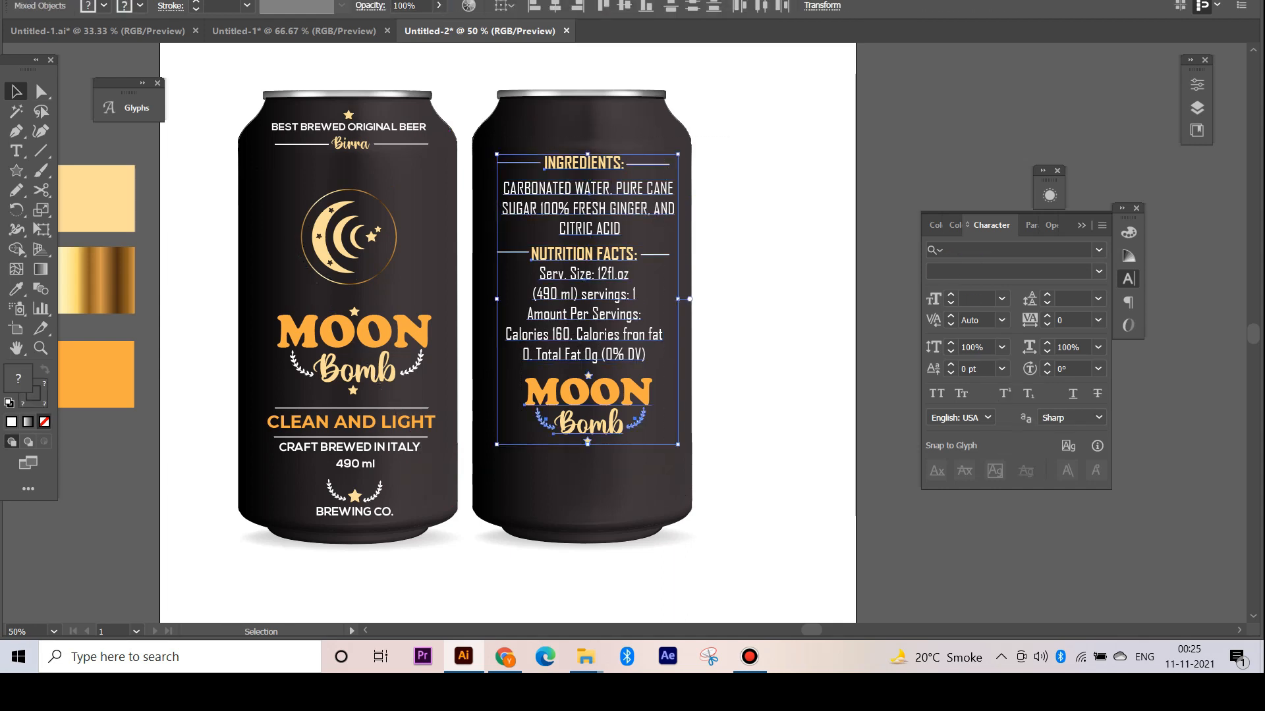
left_click(555, 6)
key("Left")
key("Left")
key("Left")
key("Left")
key("Left")
left_click(758, 316)
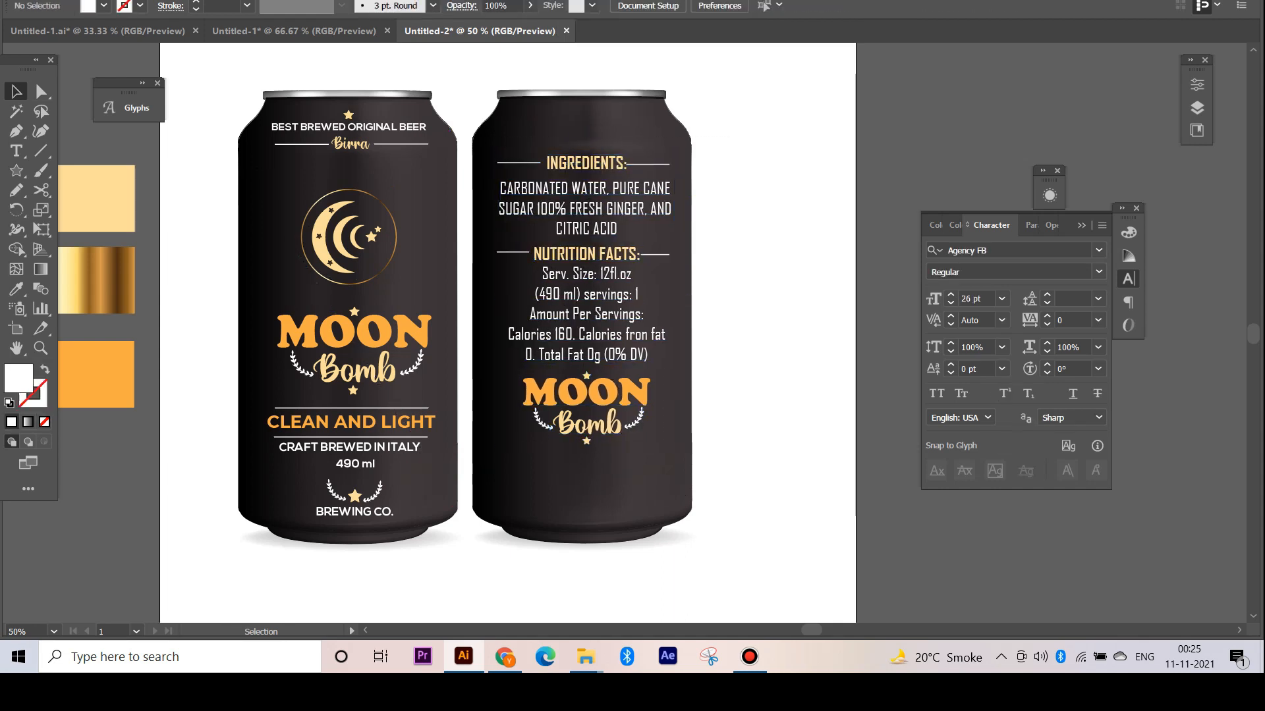
Shift the lines to the right of the INGREDIENTS and NUTRITION FACTS headings slightly outward
left_click(648, 164)
left_click(658, 255, "shift")
key("Right")
key("Right")
key("Right")
key("Right")
left_click(757, 316)
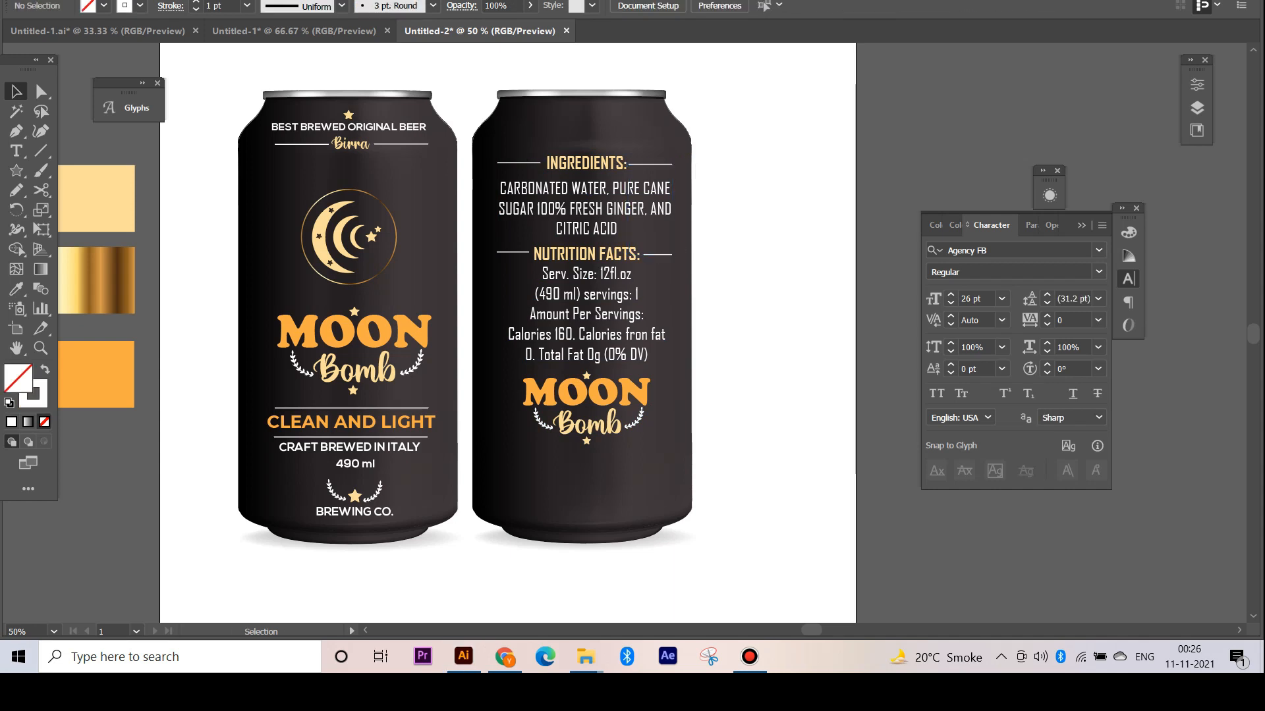
Paste the barcode below the back can's logo and place a copy of the front can's top star above the INGREDIENTS heading
key("ctrl+v")
left_click_drag(683, 335, 649, 487)
left_click(757, 382)
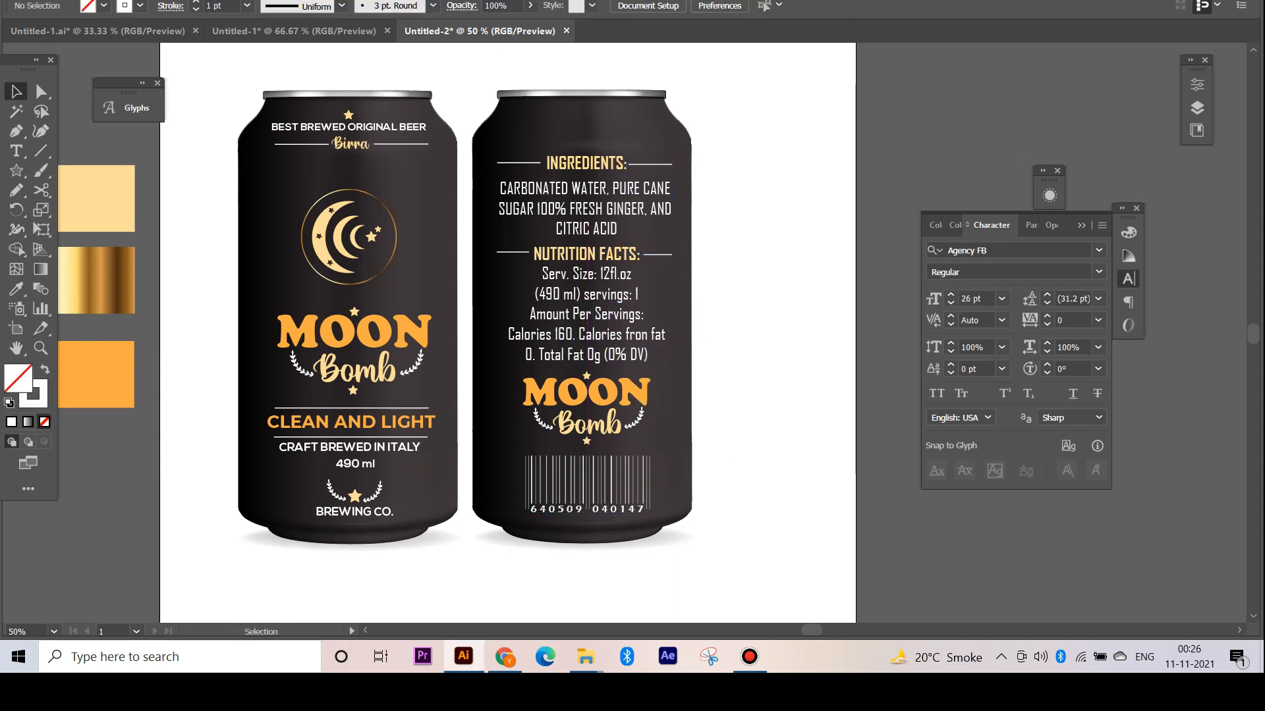
left_click_drag(349, 116, 587, 143)
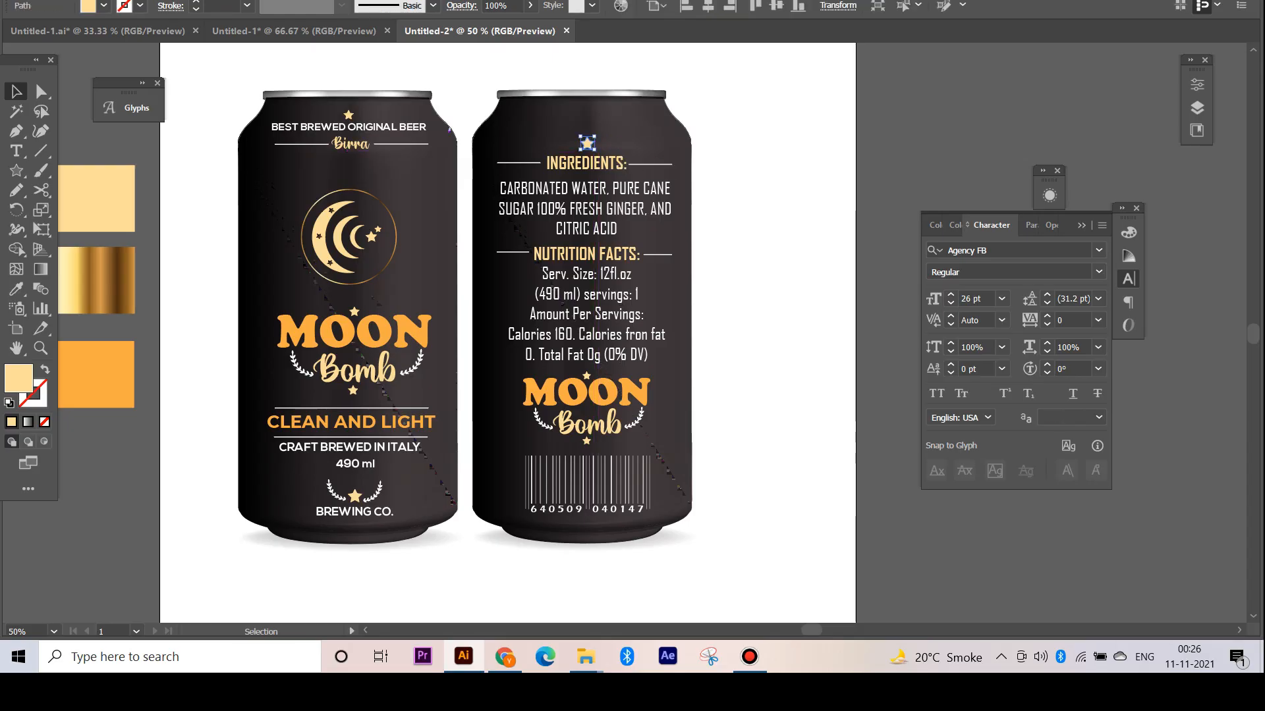